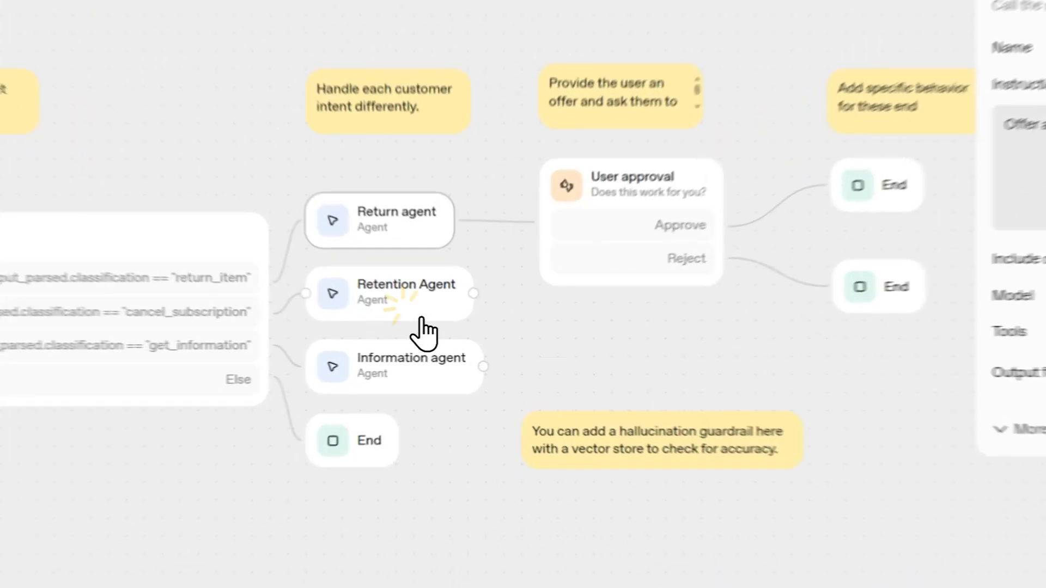
Inspect the Retention Agent, Jailbreak guardrail and Classification agent nodes of the customer-service workflow
left_click(430, 326)
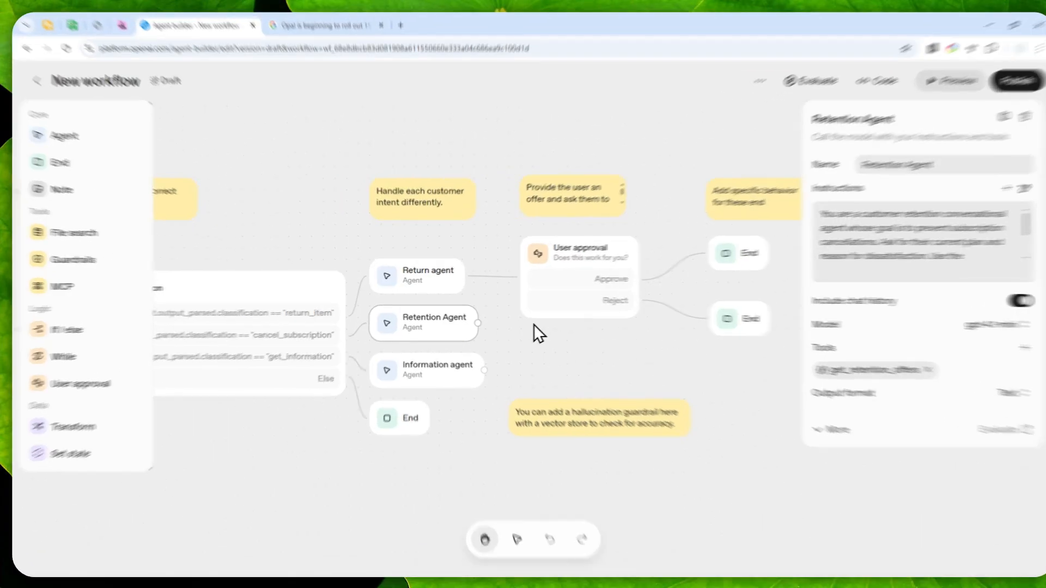
left_click(440, 361)
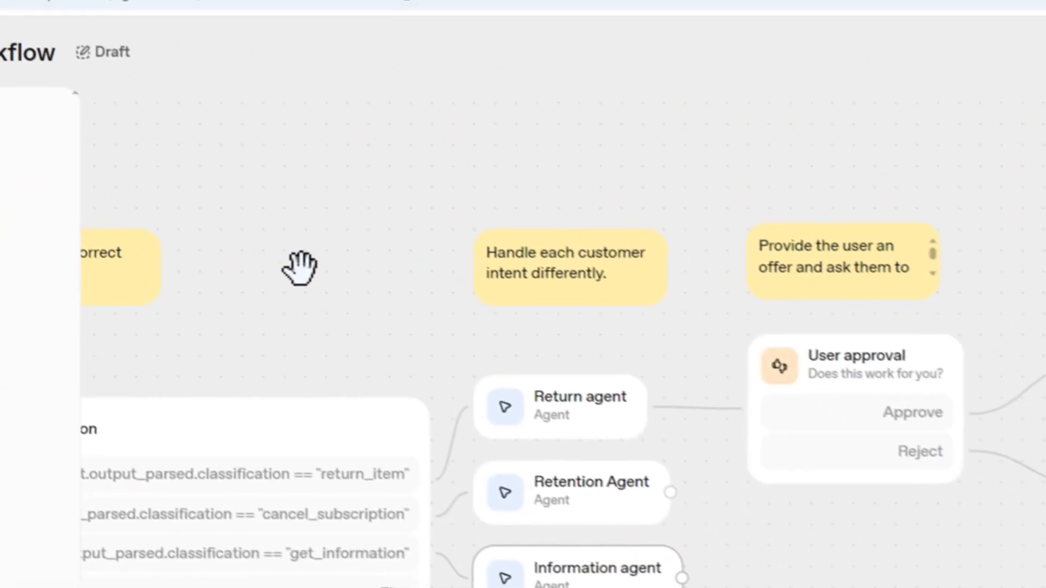
left_click_drag(274, 275, 933, 322)
left_click_drag(252, 420, 257, 421)
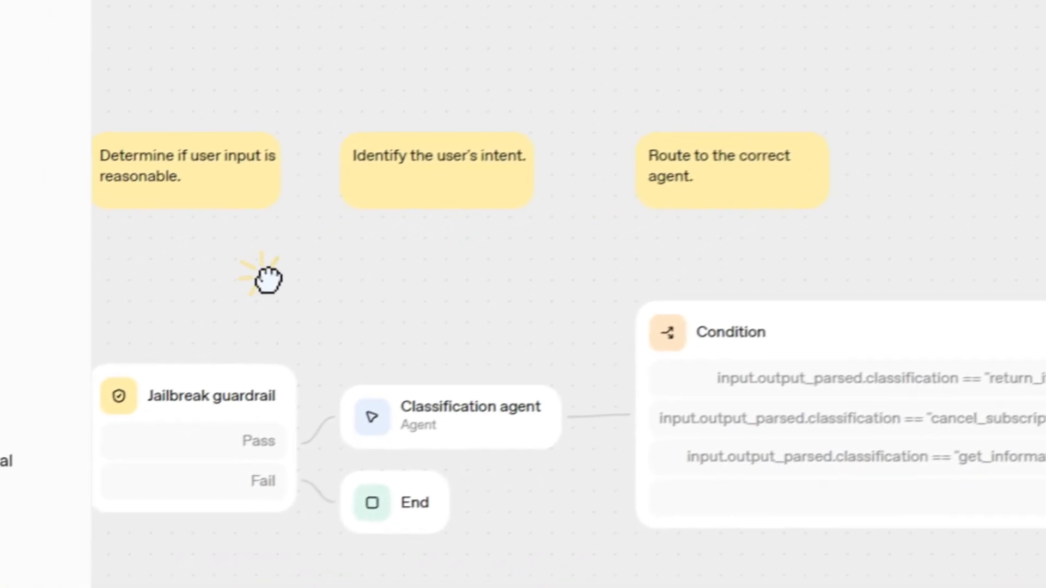
left_click_drag(268, 280, 598, 250)
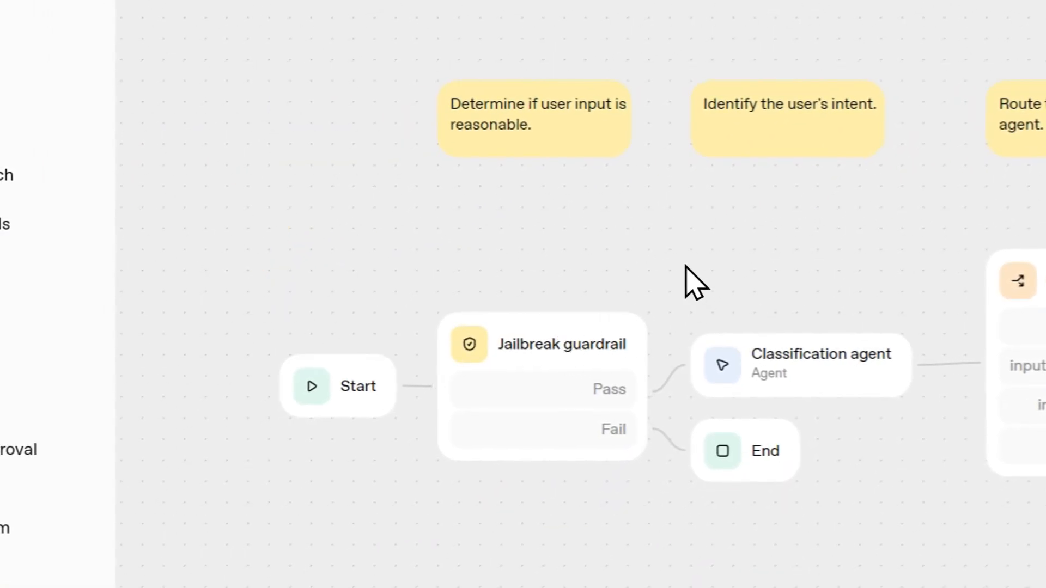
left_click(536, 347)
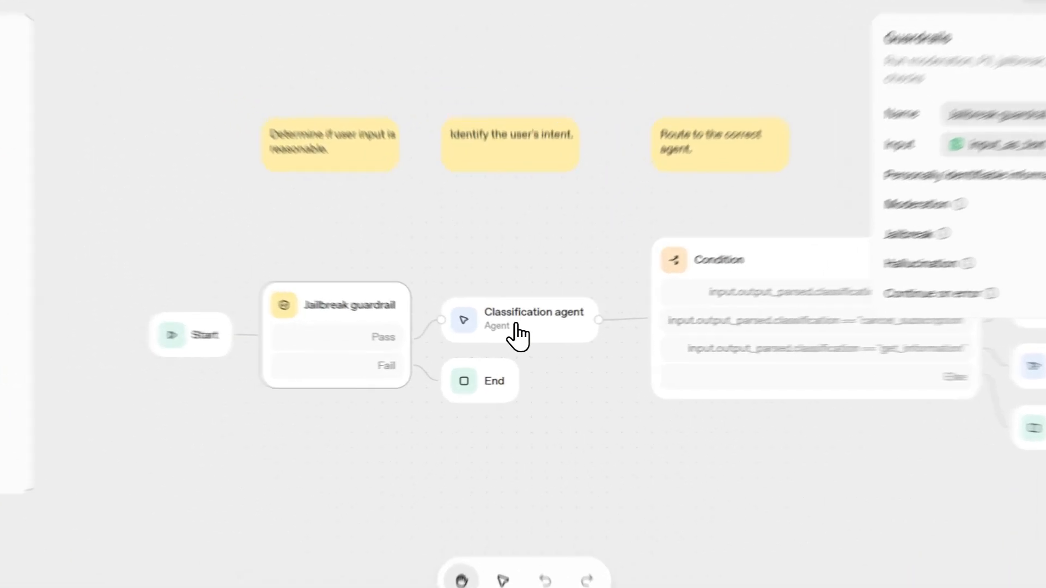
left_click(524, 327)
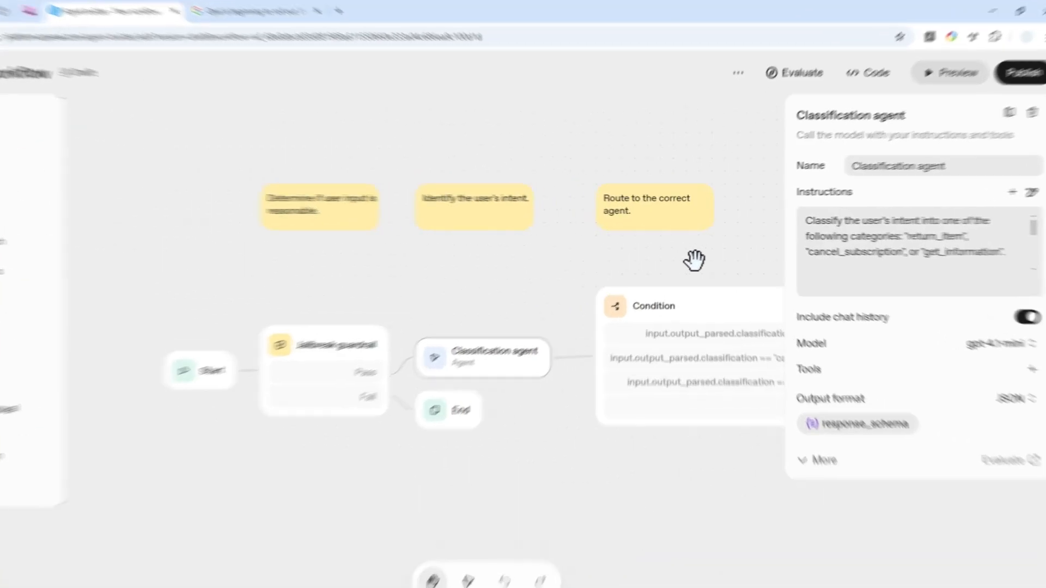
left_click_drag(727, 260, 392, 259)
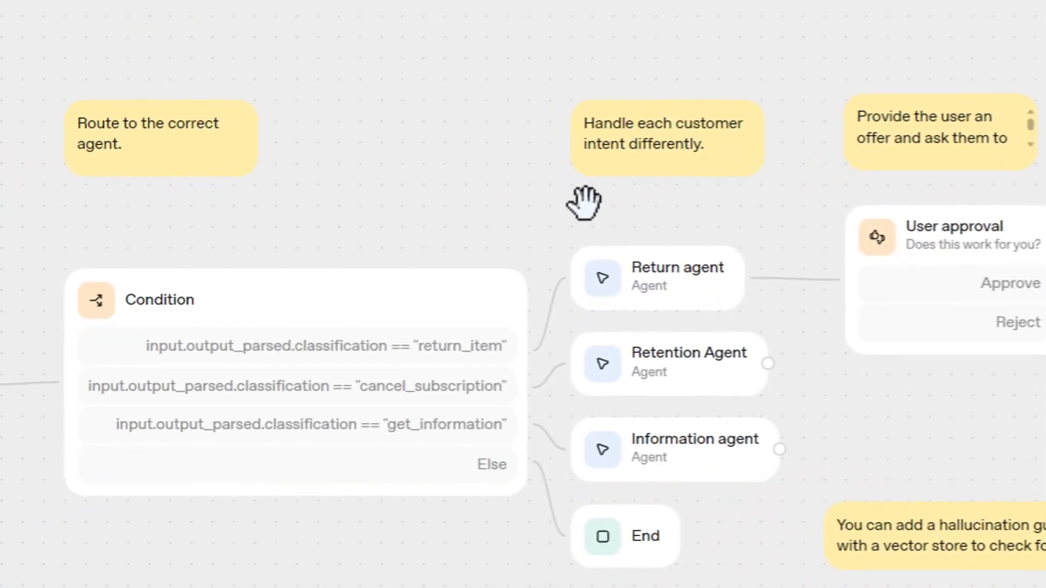
left_click_drag(702, 215, 386, 233)
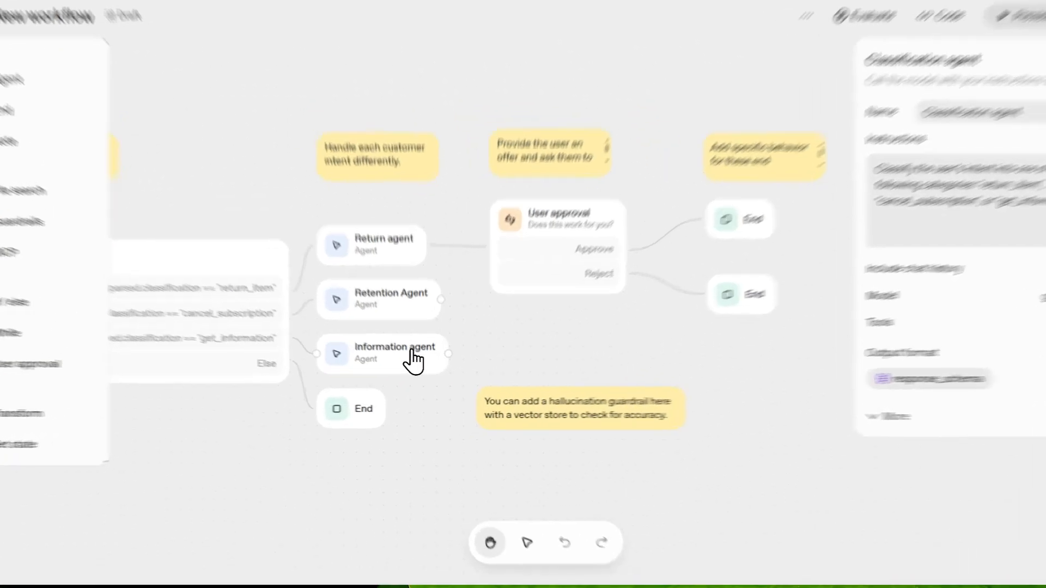
Inspect the Information agent and User approval nodes and their settings in the workflow
left_click(400, 364)
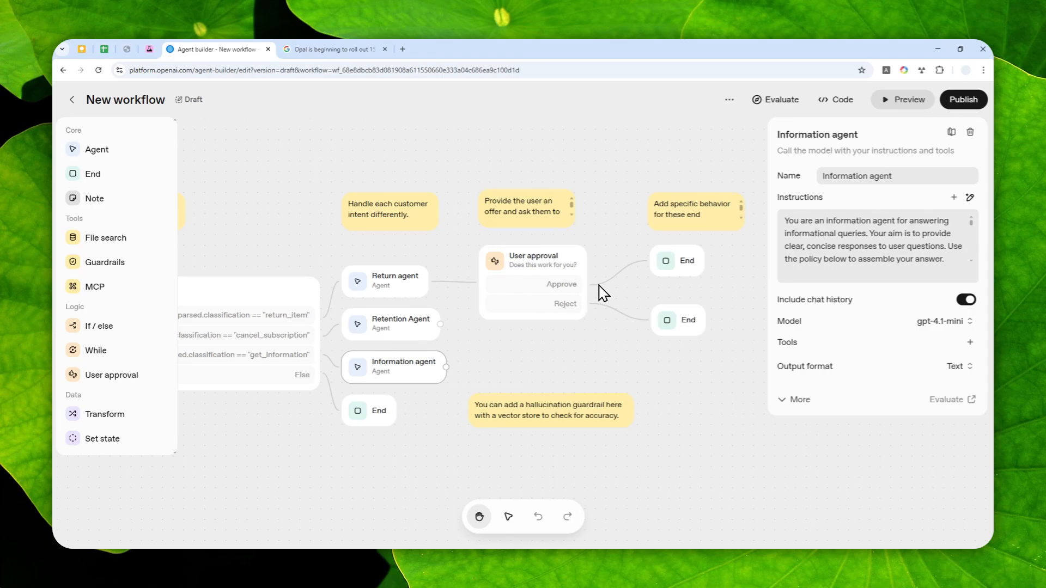
scroll(558, 288, "up", 1)
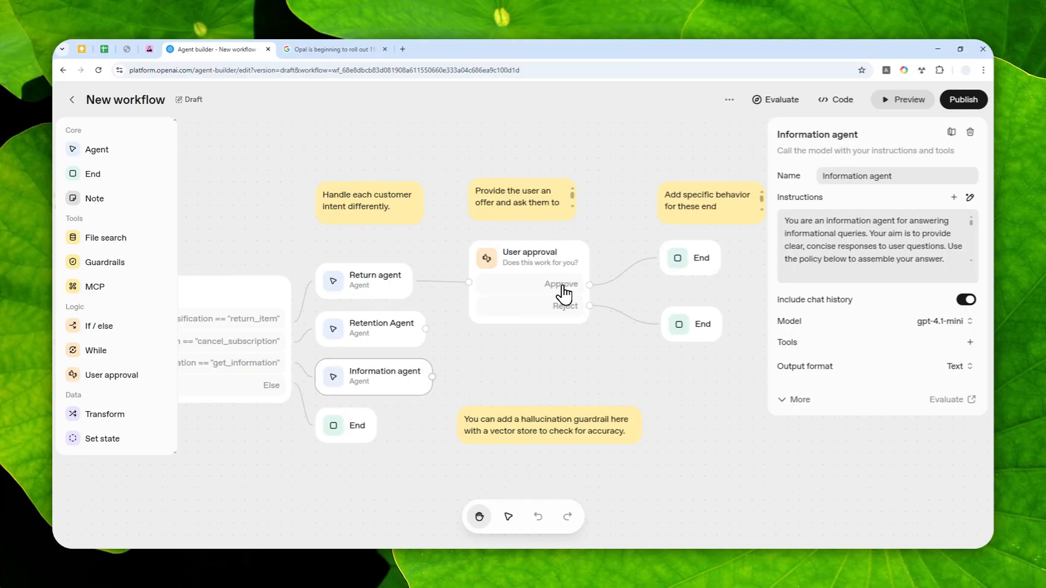
scroll(558, 286, "up", 1)
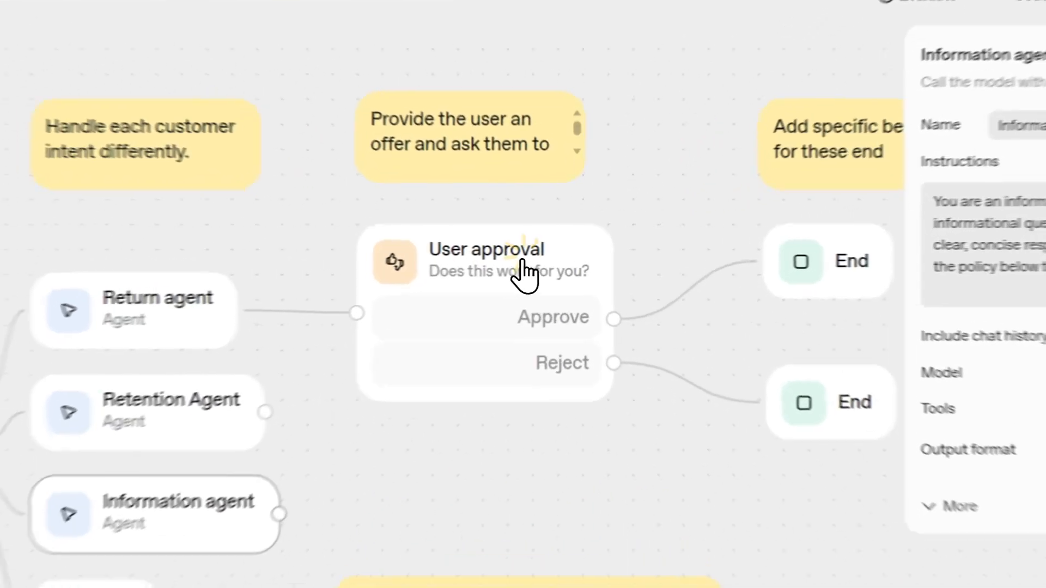
left_click(546, 258)
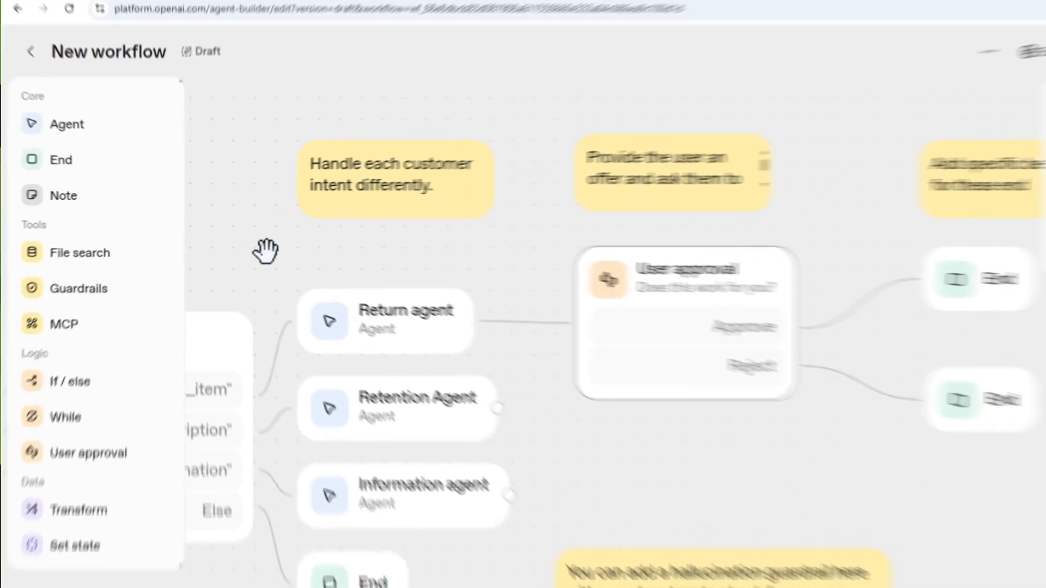
left_click_drag(230, 237, 491, 227)
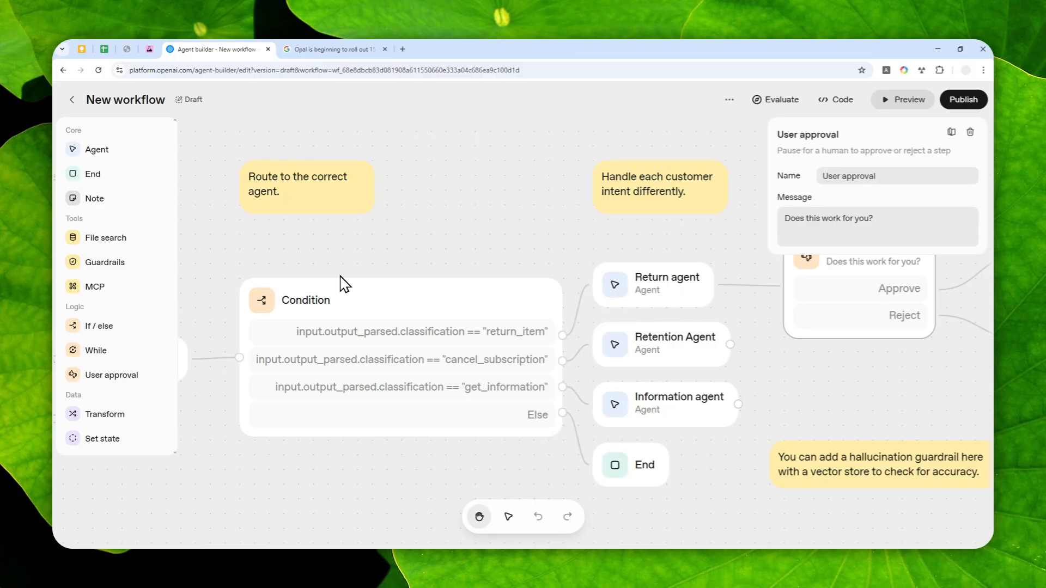
Read the Google blog article about expanding access to Opal, highlighting the list of rollout countries
left_click(305, 49)
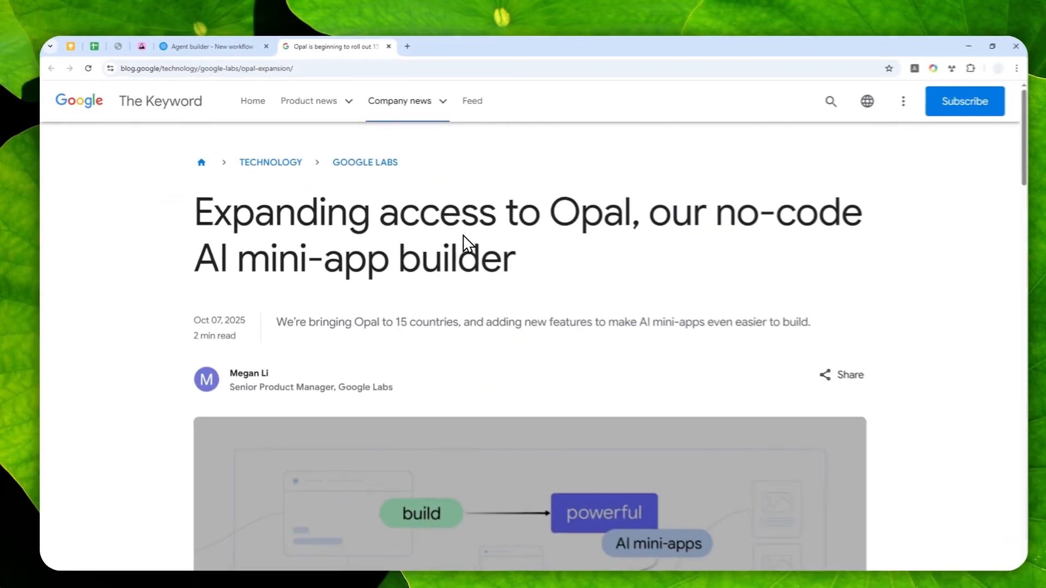
scroll(567, 270, "down", 5)
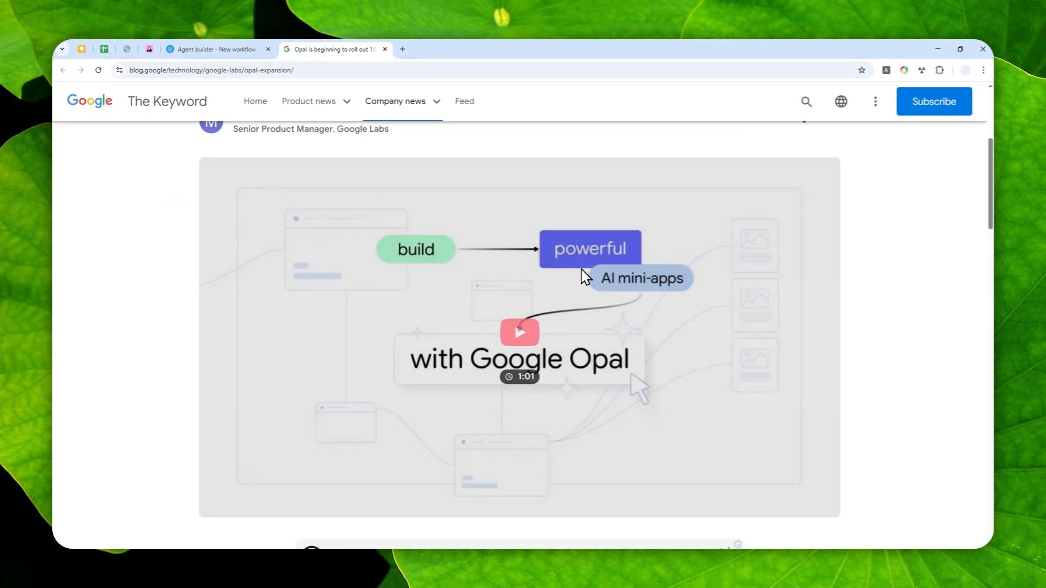
scroll(561, 265, "down", 5)
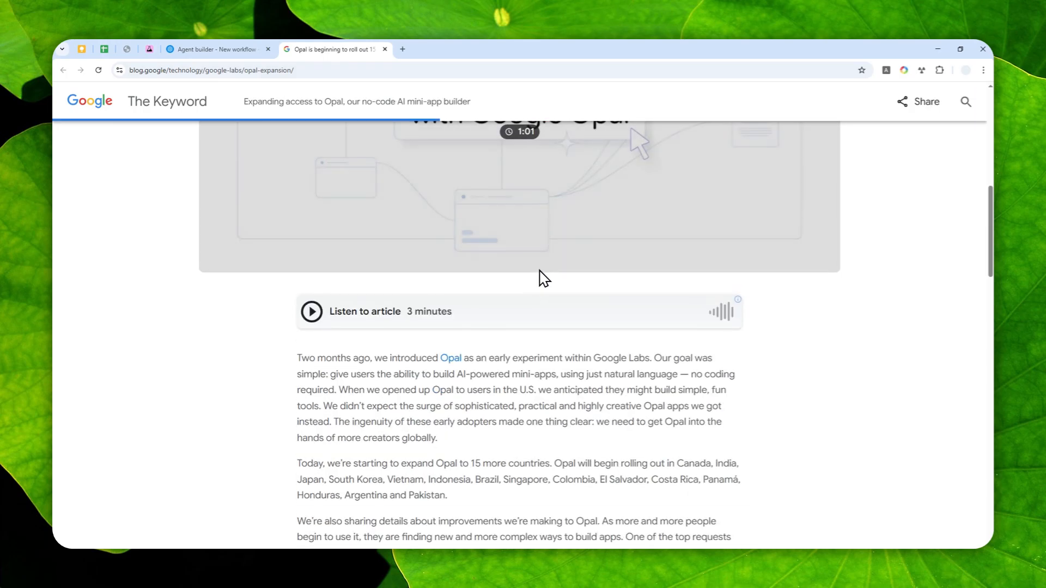
scroll(538, 288, "down", 3)
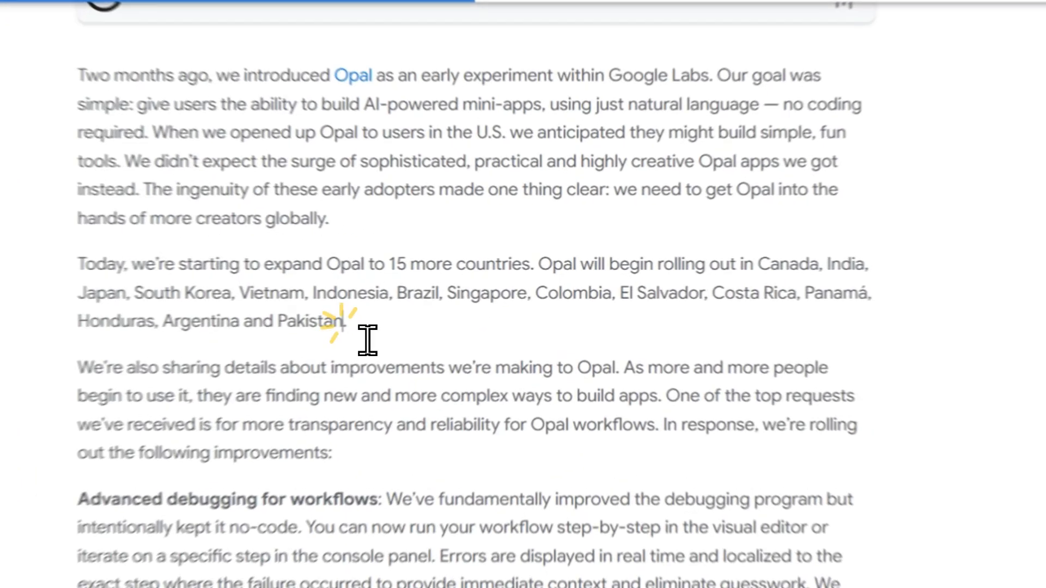
left_click_drag(468, 305, 654, 275)
left_click_drag(735, 278, 811, 276)
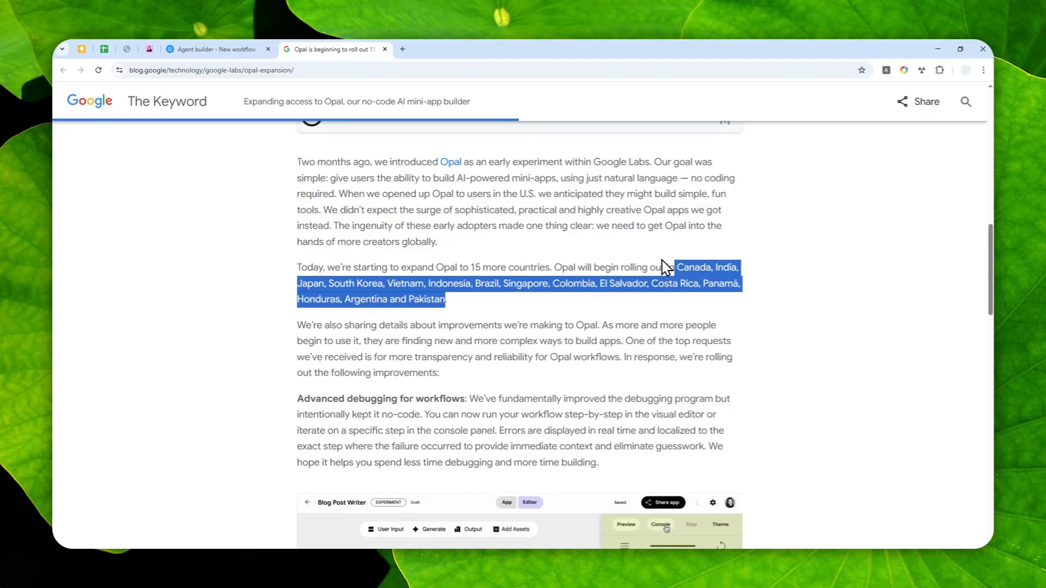
scroll(531, 218, "down", 5)
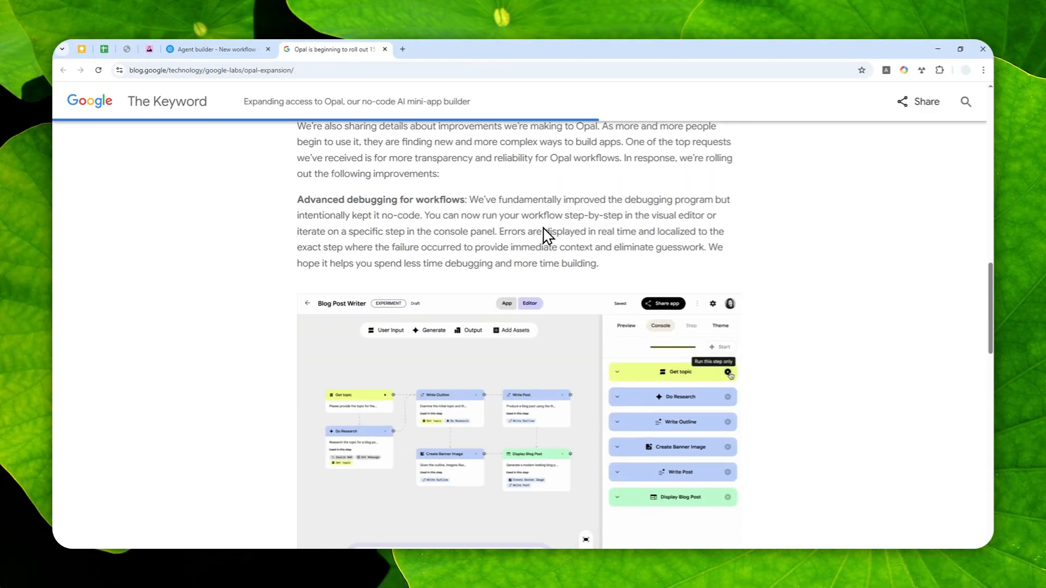
scroll(547, 240, "down", 1)
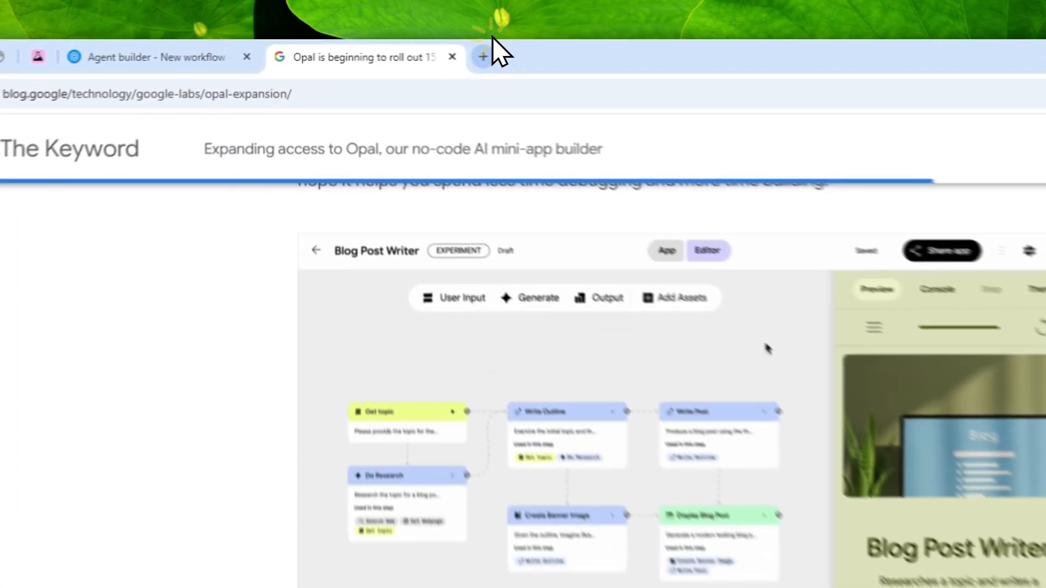
Open opal.withgoogle.com in a new browser tab
left_click(403, 49)
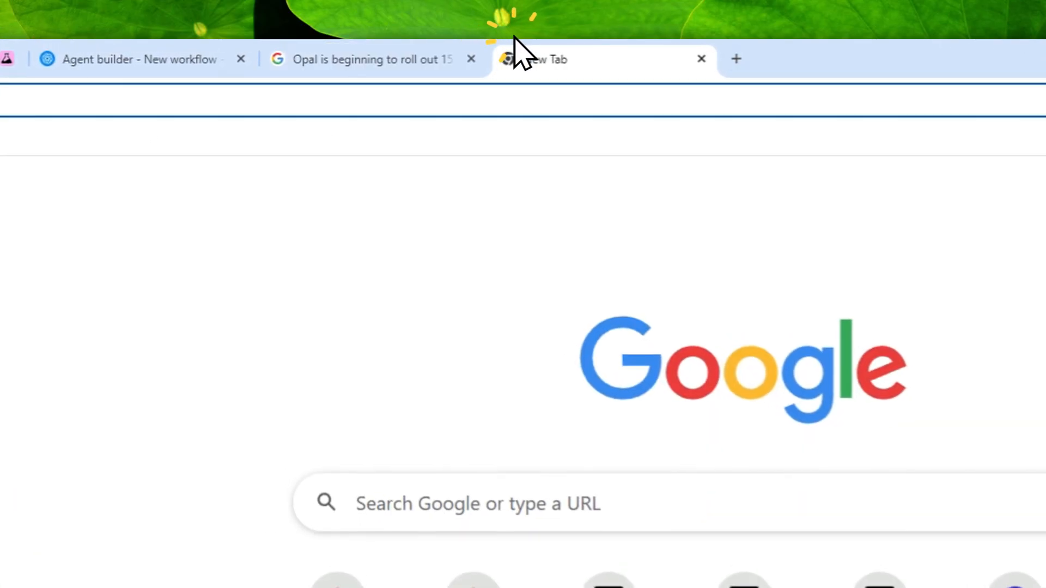
type("opal.withgoogle.com")
key("Right")
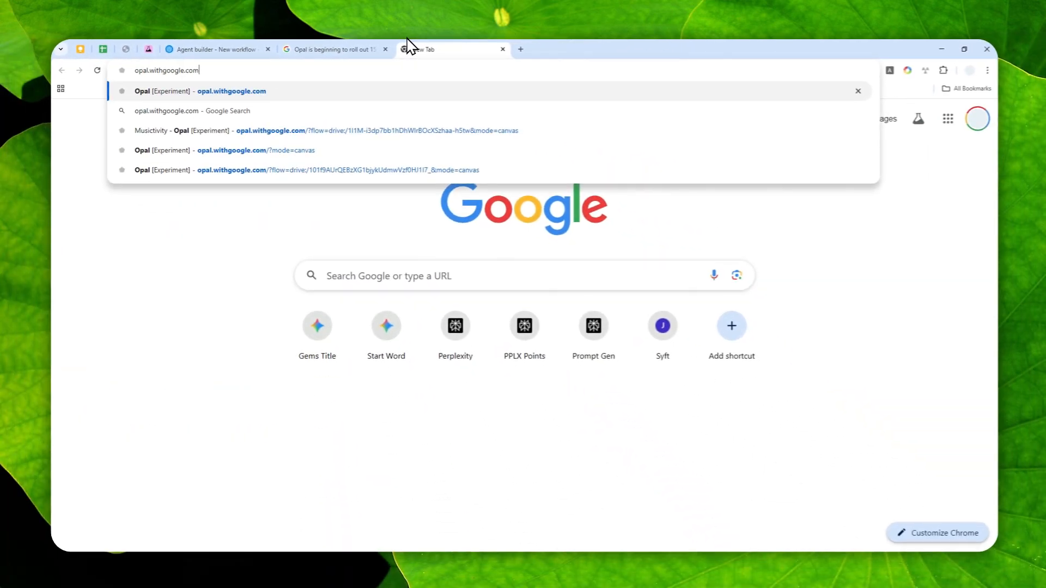
key("Return")
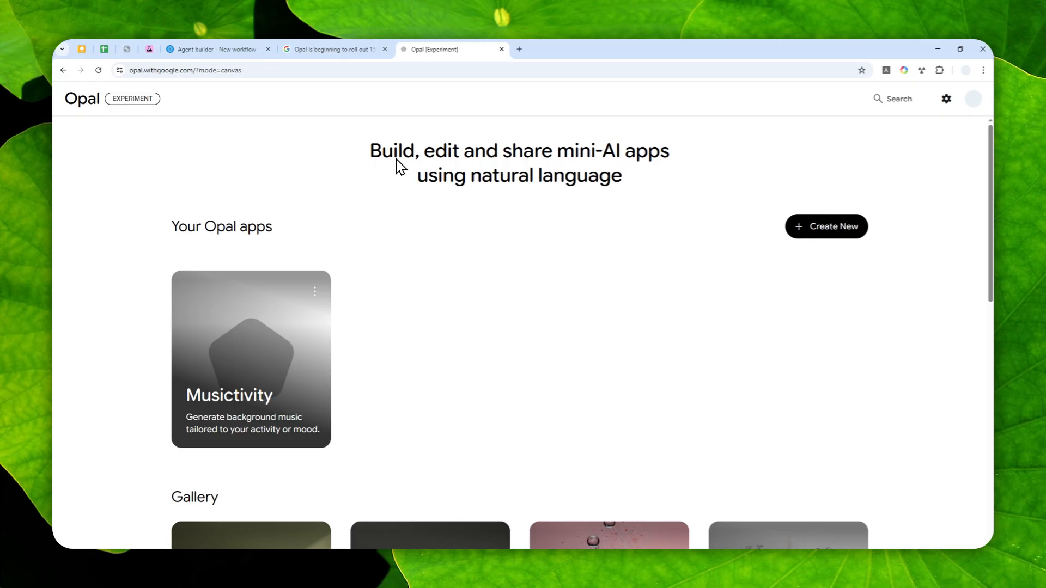
Open the Generated Playlist app from the Opal gallery and return to the app list
scroll(491, 185, "down", 10)
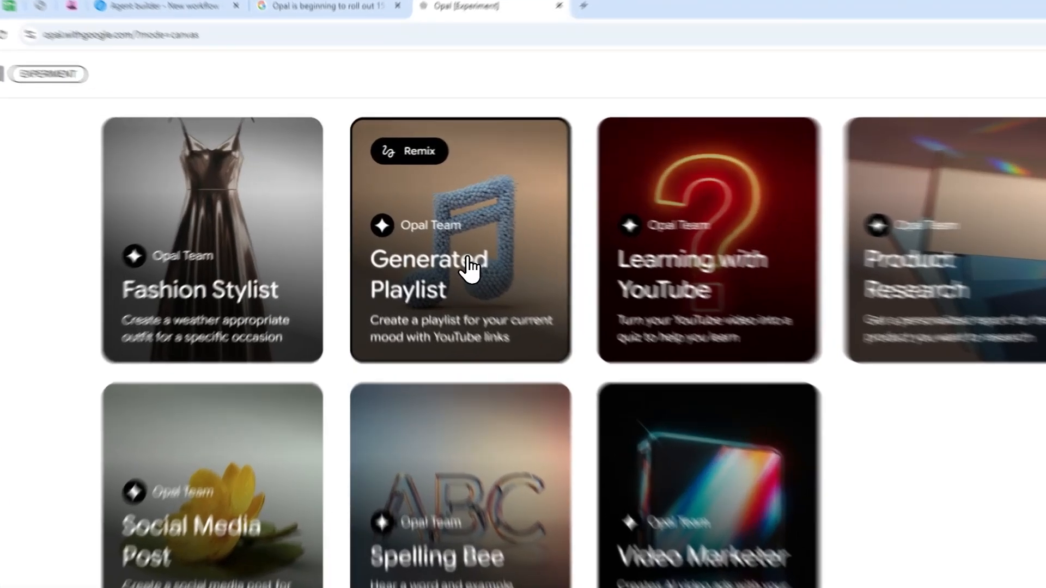
left_click(431, 250)
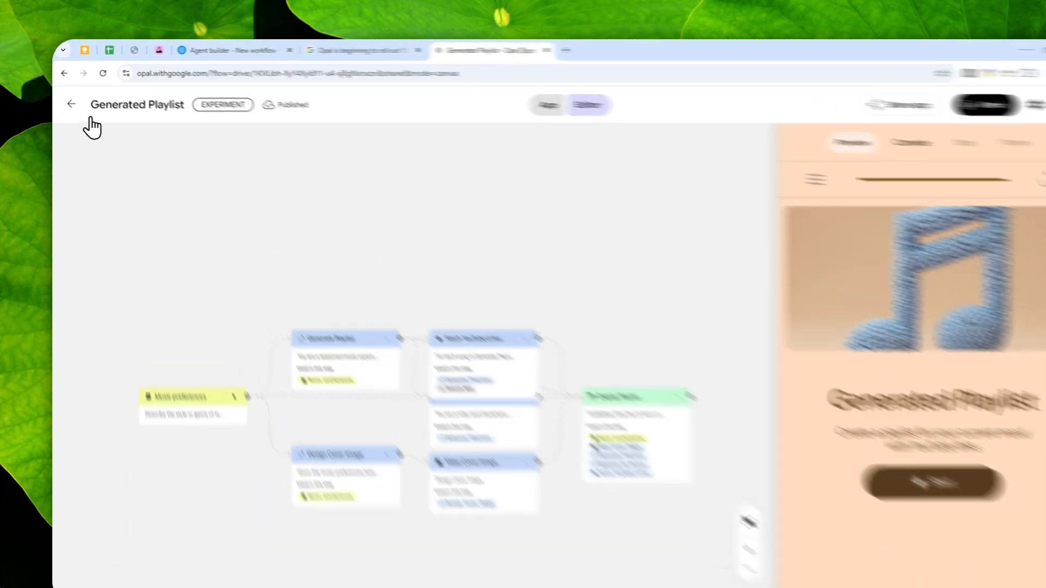
left_click(71, 98)
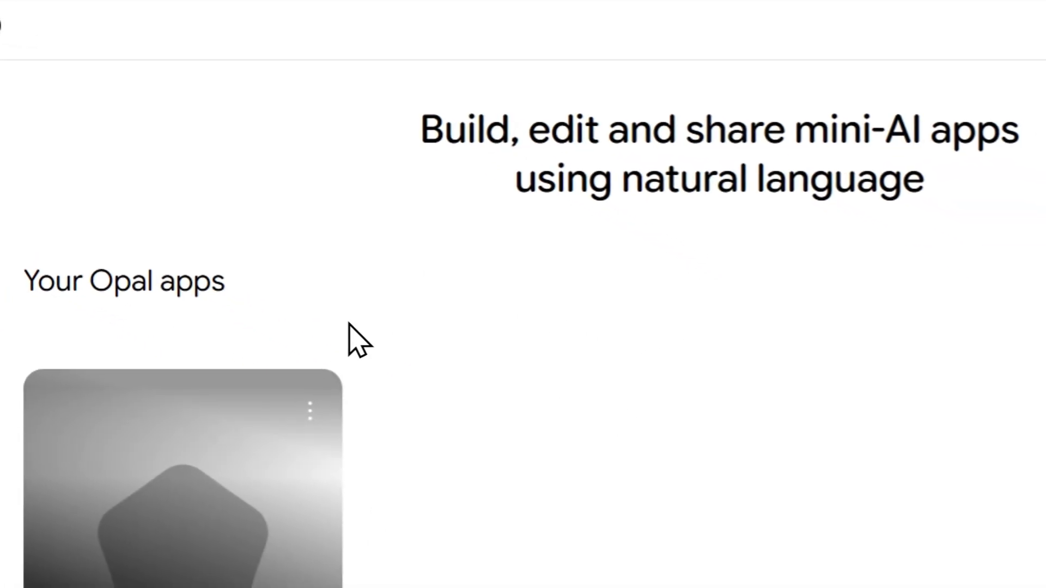
Create a new blank Opal app
left_click(1045, 349)
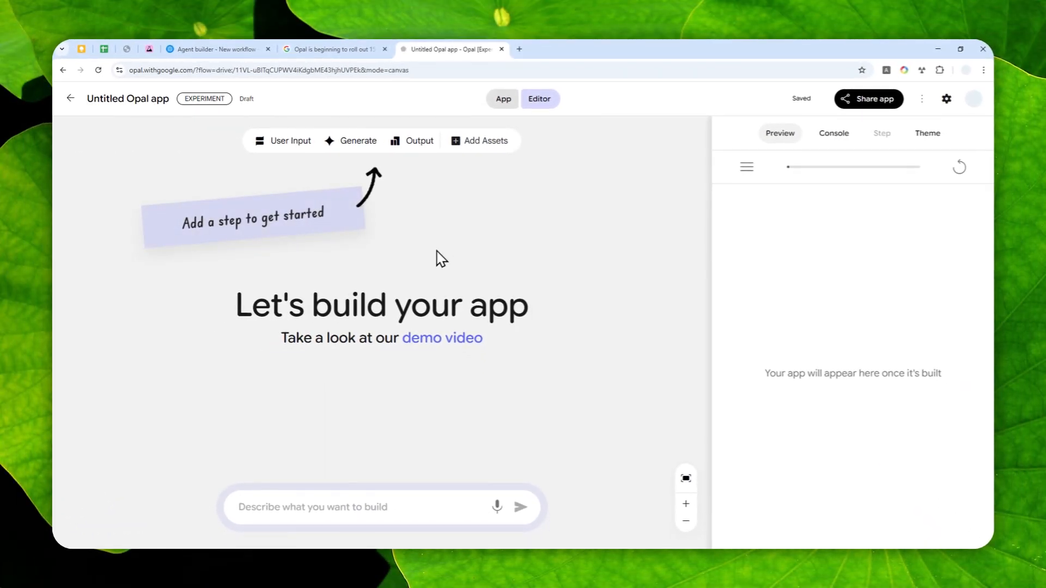
left_click(289, 508)
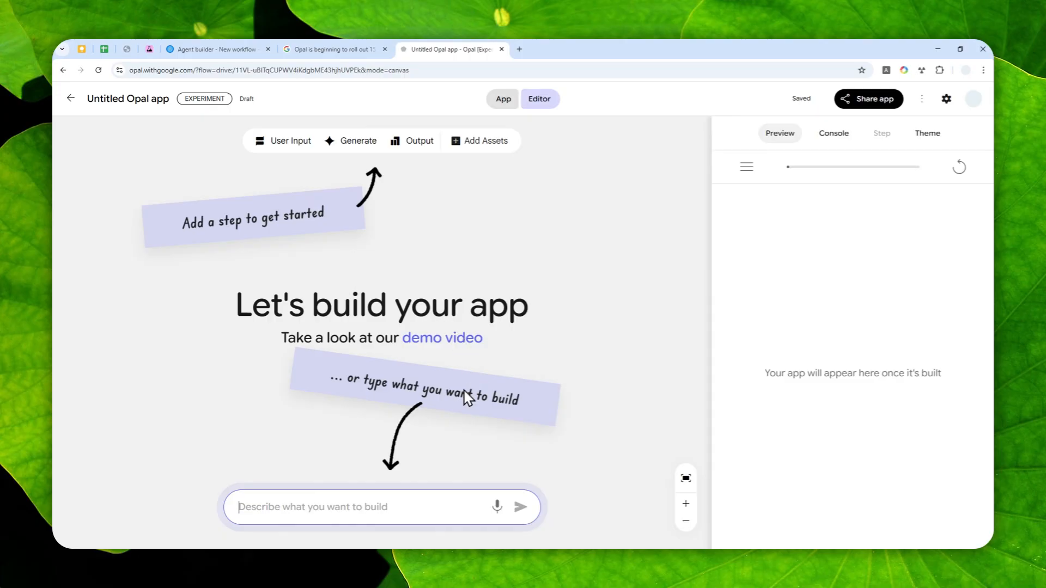
left_click(288, 505)
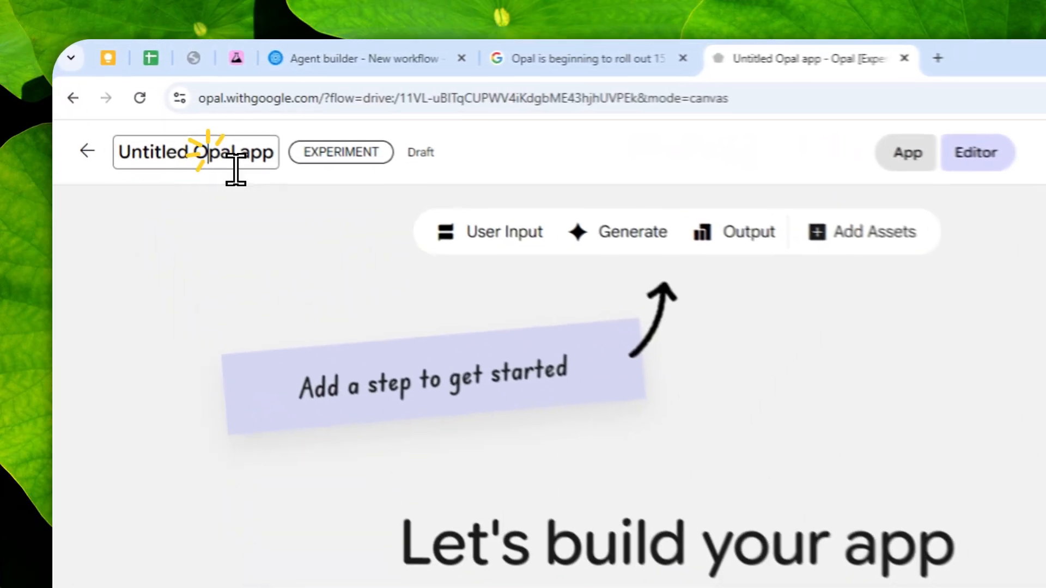
Rename the app to Gift Advisor
left_click(150, 106)
type("Gift Ad")
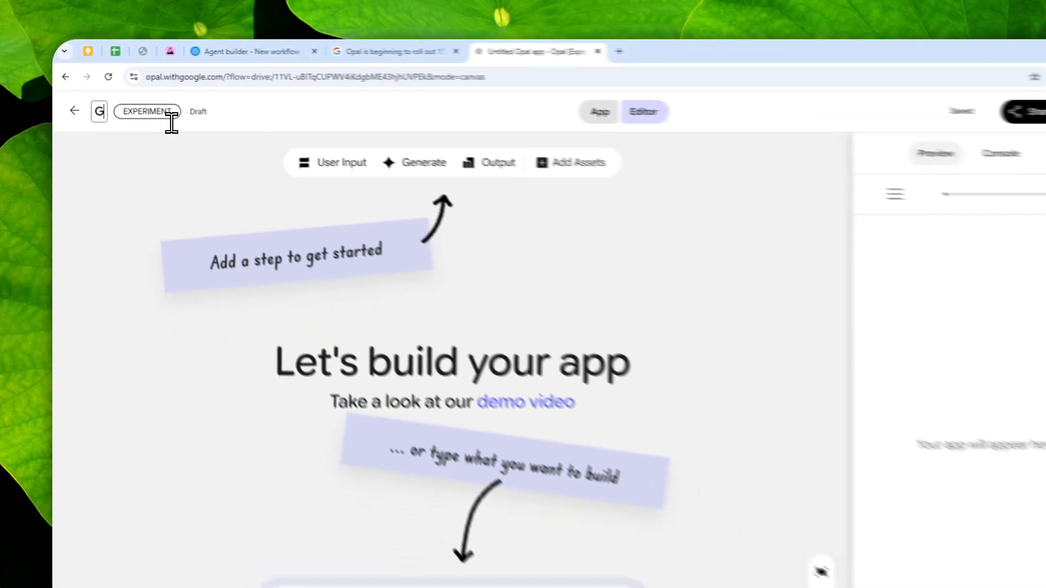
type("visor")
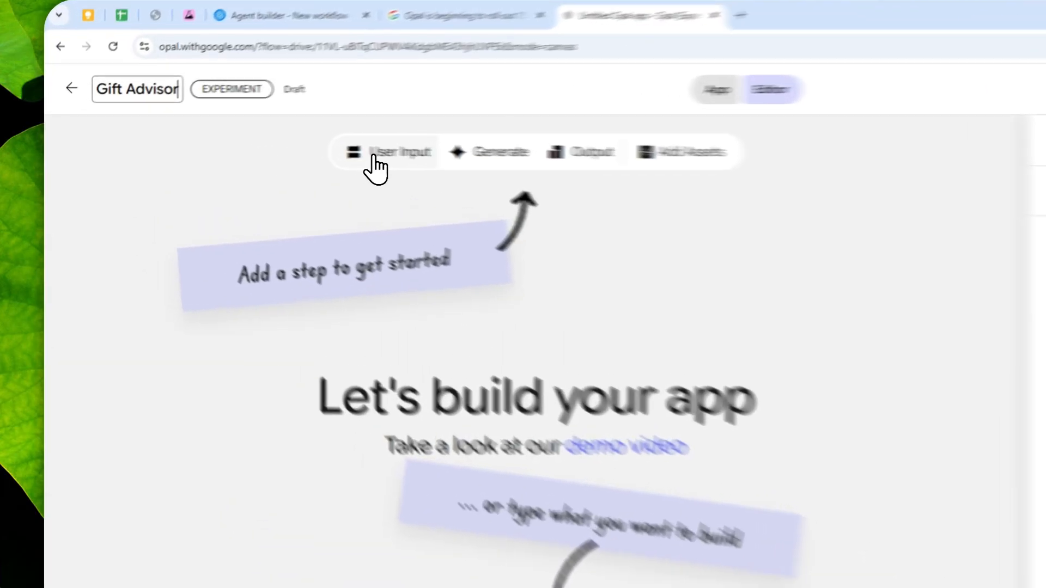
Add a User Input step to the canvas and position it
left_click(272, 146)
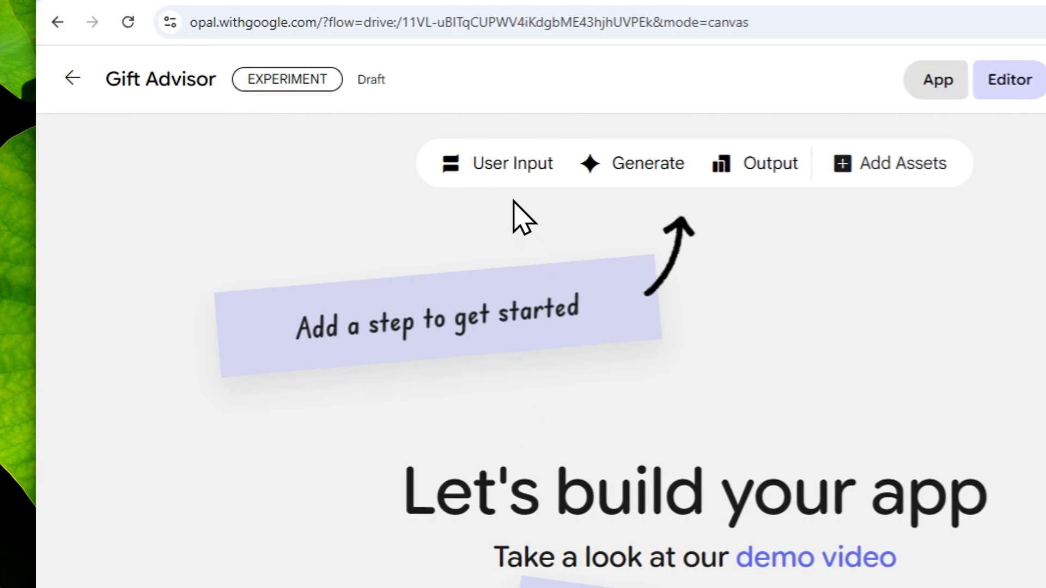
left_click(504, 178)
left_click_drag(609, 489, 344, 490)
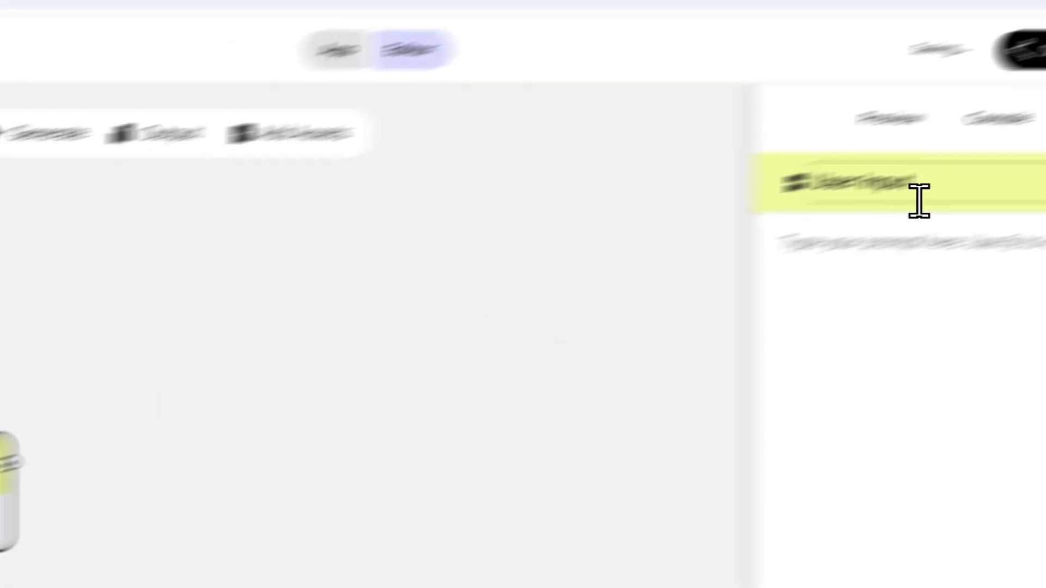
Rename the input step to Name and set its prompt to "What is the name of the person?"
triple_click(919, 201)
type("Name")
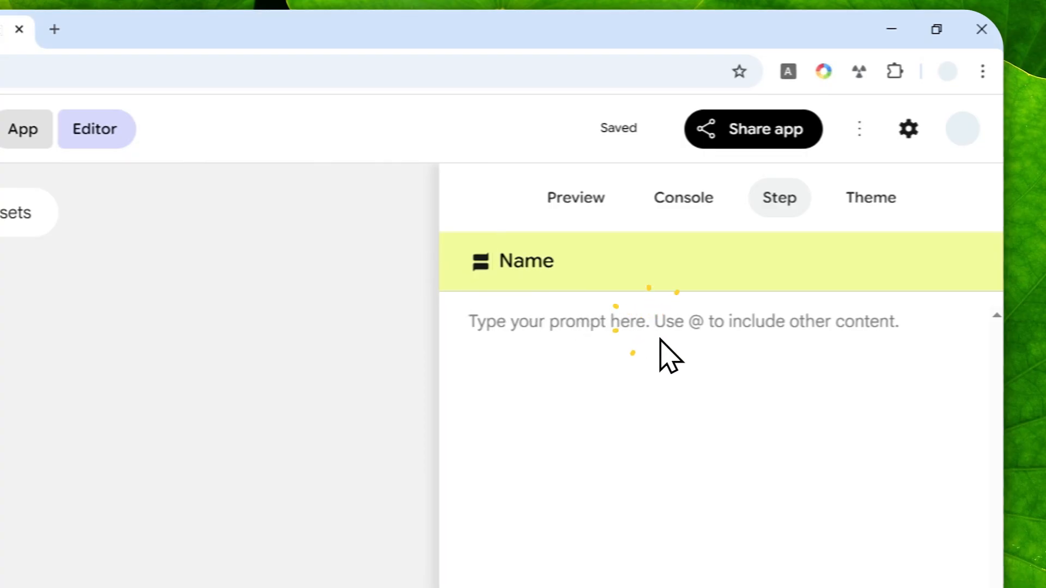
type("What is the ")
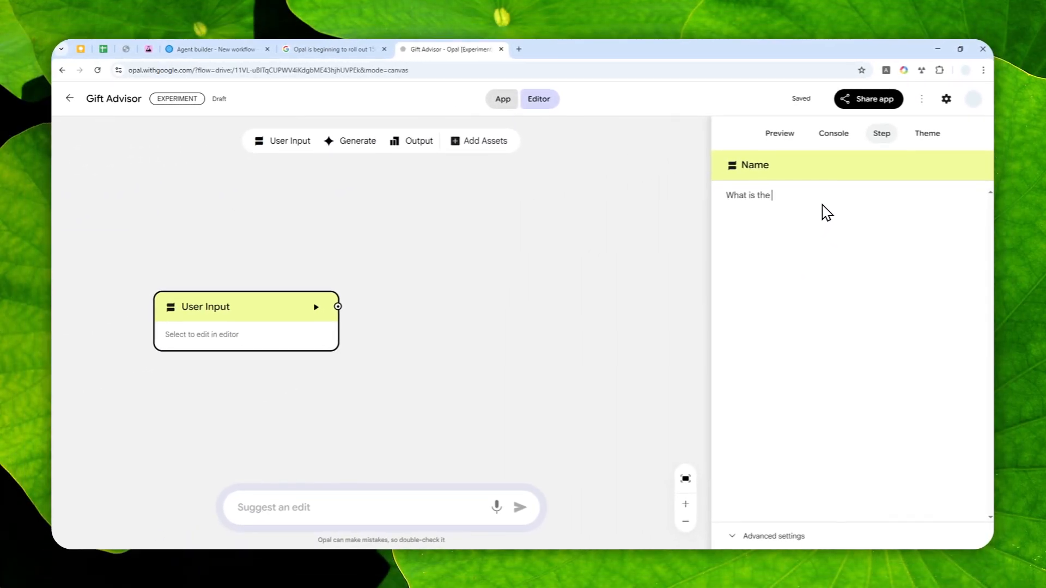
type("name of the person?")
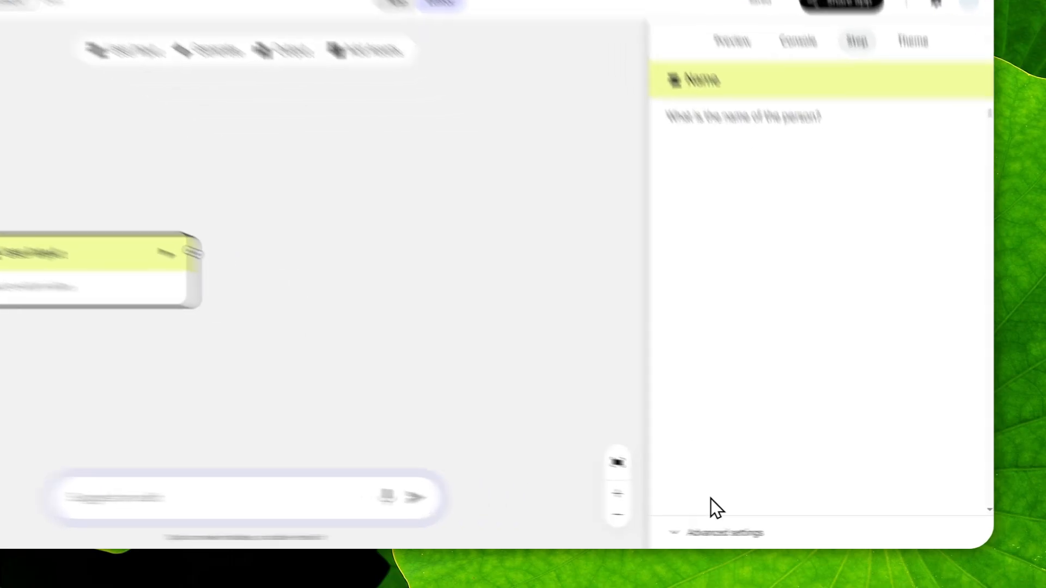
Set the Name step's input type to Text in its advanced settings
left_click(762, 536)
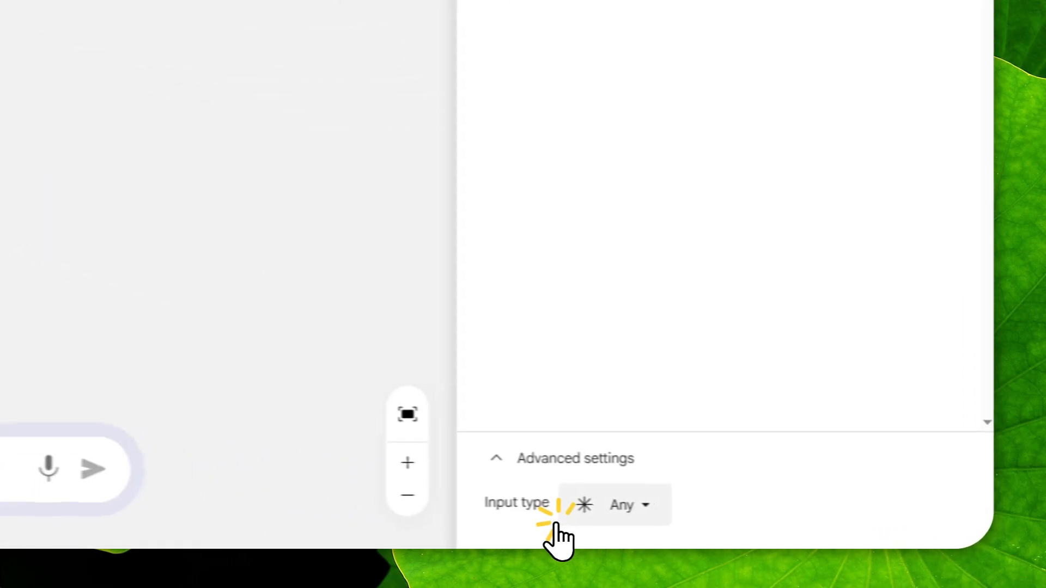
left_click(791, 526)
left_click(613, 329)
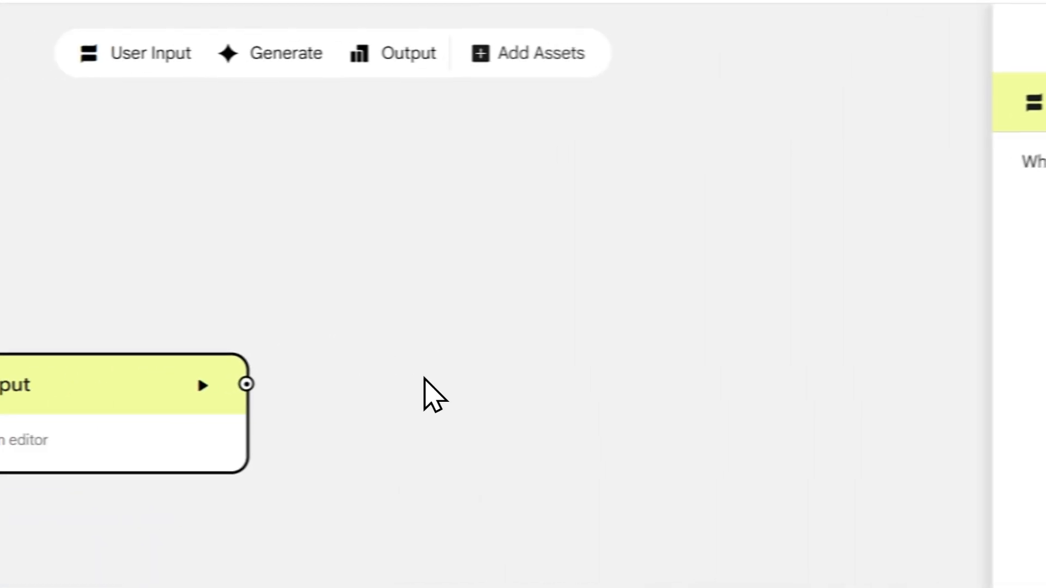
Add a second User Input step below Name and give it the prompt "What is their age?"
left_click(177, 51)
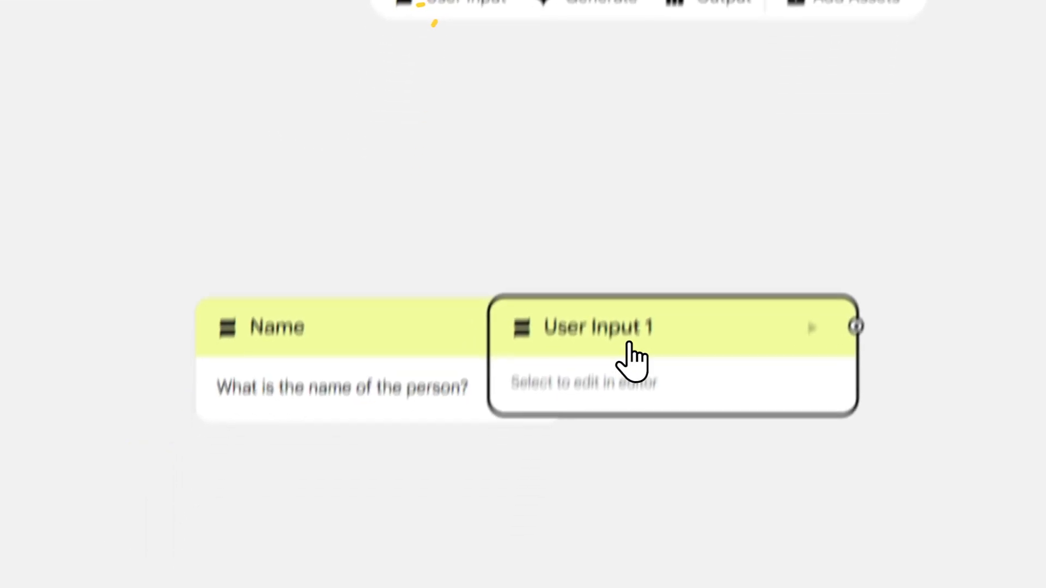
left_click_drag(347, 401, 55, 562)
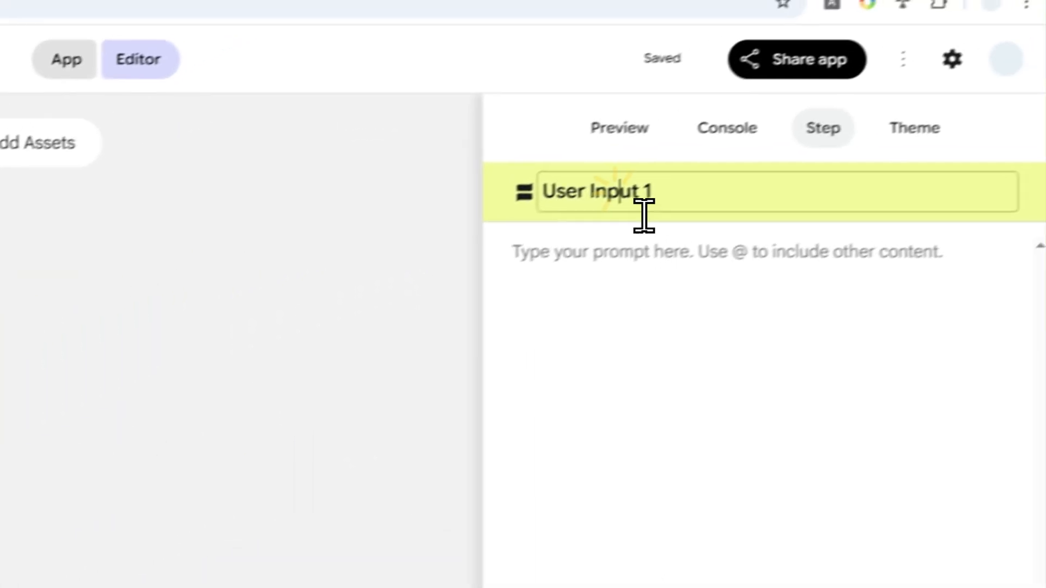
triple_click(627, 196)
type("What is ")
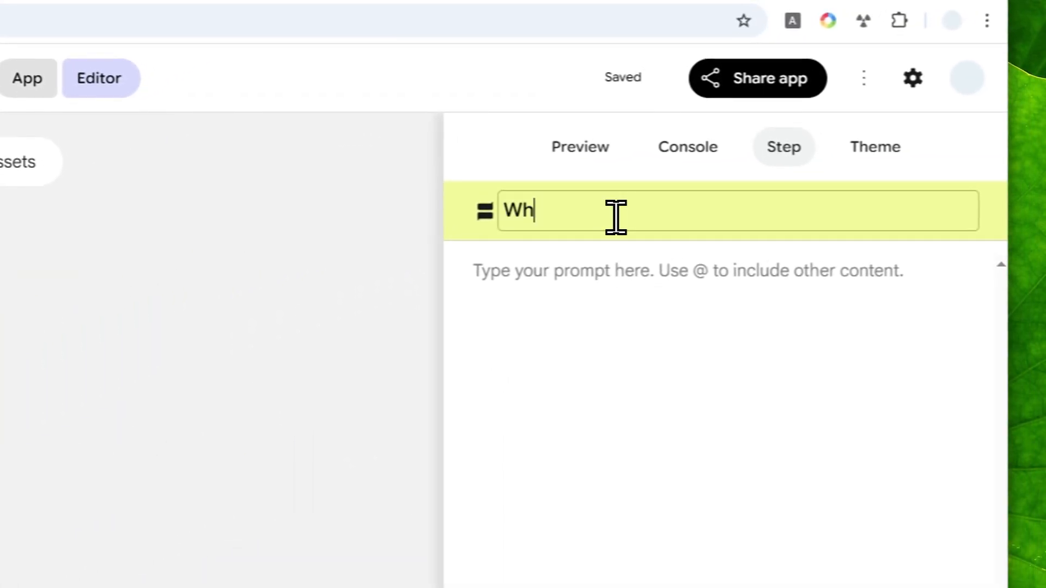
type("the")
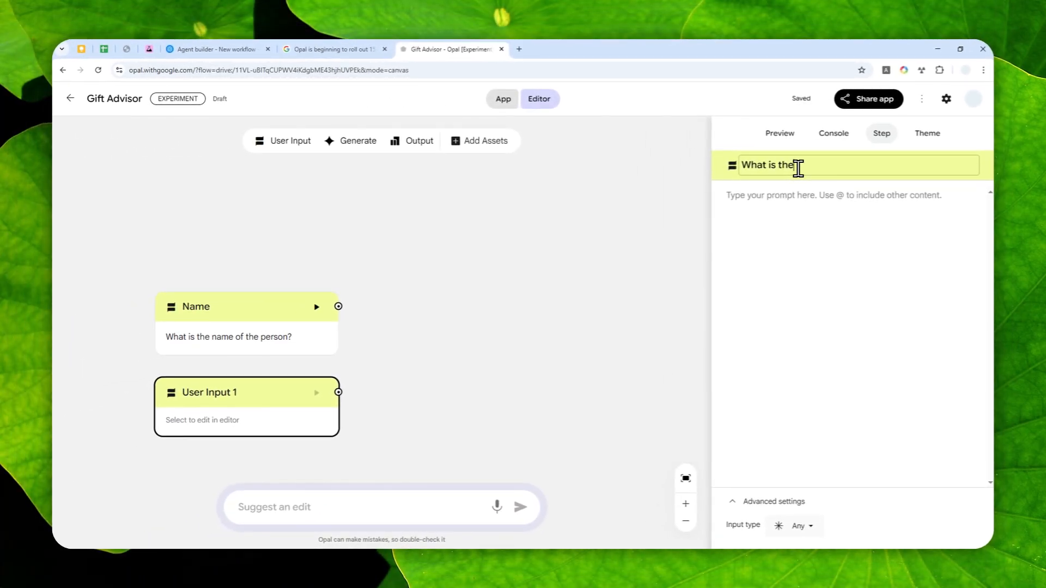
type("ir age?")
triple_click(799, 169)
key("ctrl+c")
left_click(816, 255)
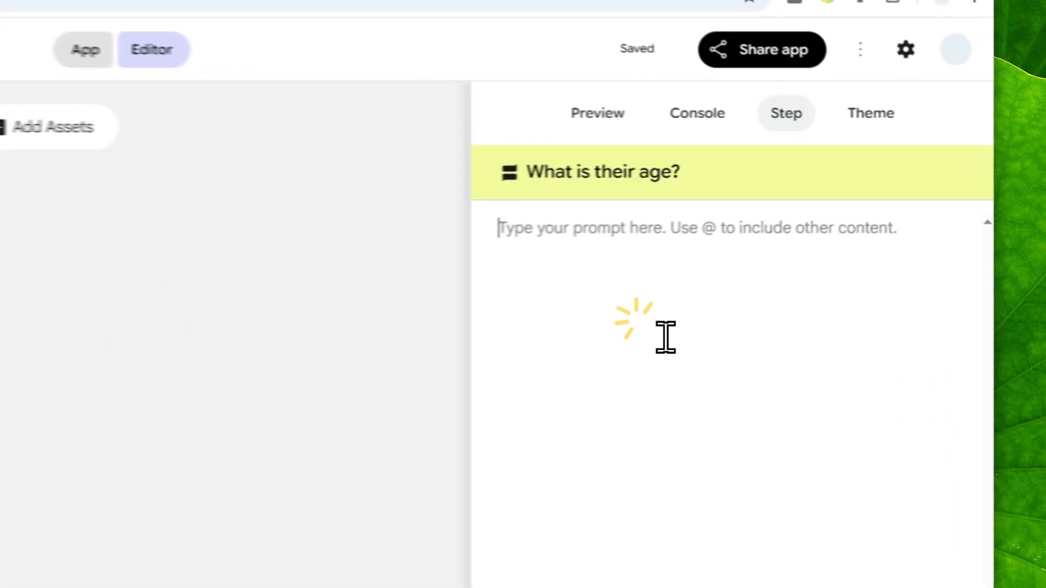
key("ctrl+v")
Rename the second input step to Age and set its input type to Text
triple_click(804, 170)
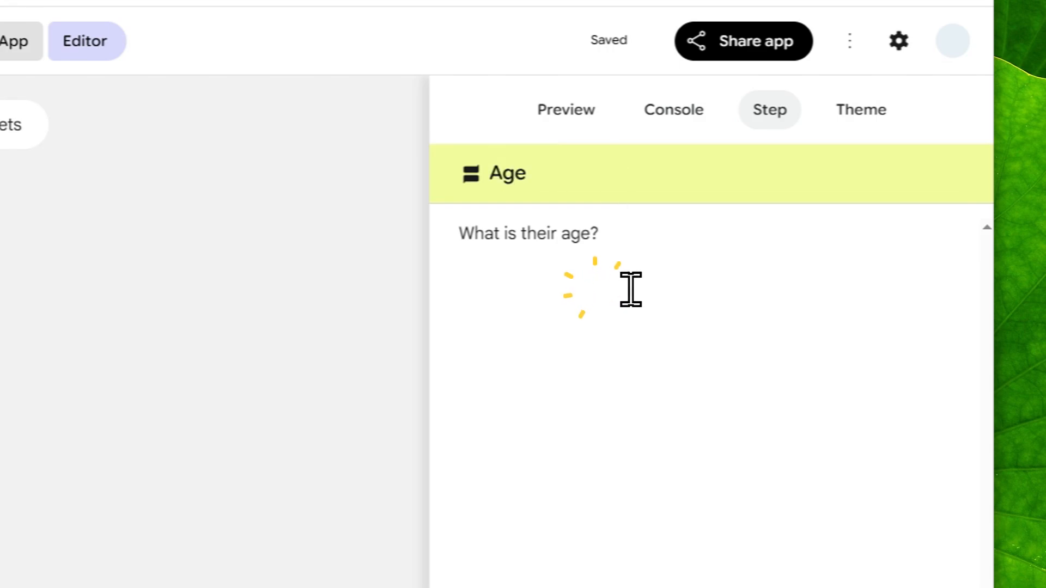
left_click(615, 511)
left_click(619, 329)
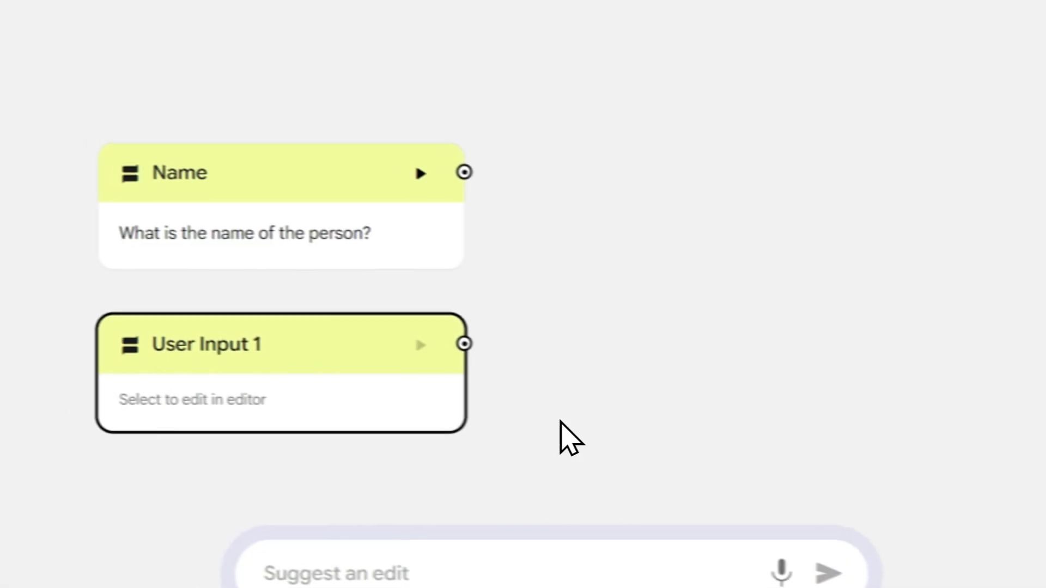
Add a third User Input step named Occupation with the prompt "What is their occupation?" and Text input type
left_click_drag(606, 424, 668, 240)
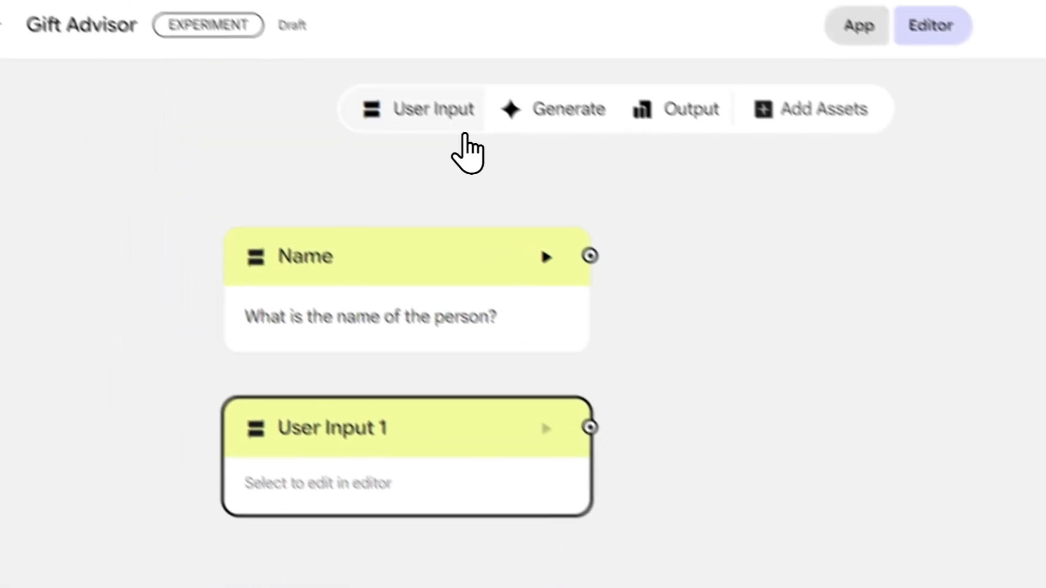
left_click(437, 112)
left_click_drag(623, 465, 397, 399)
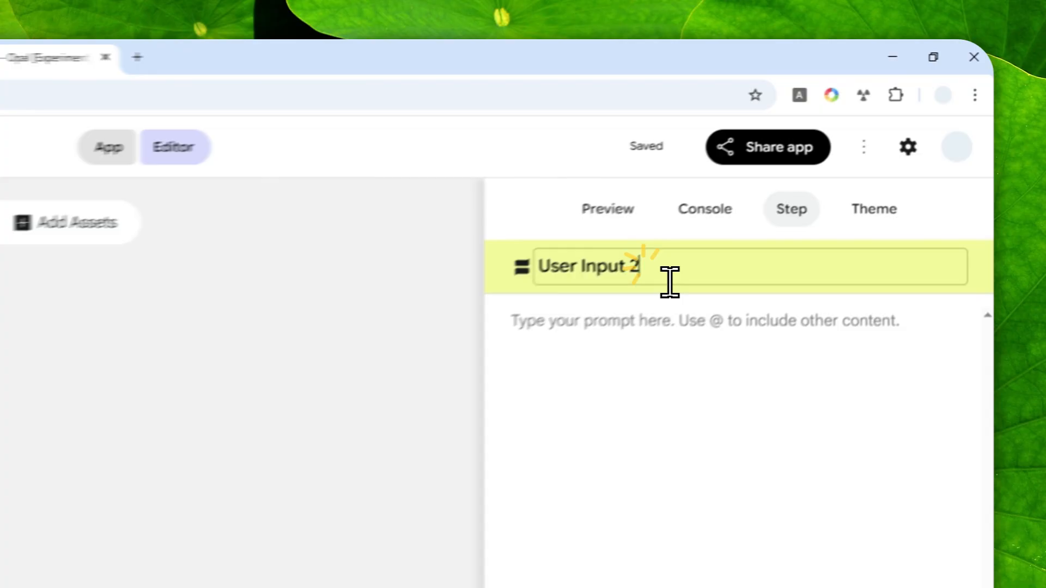
triple_click(814, 173)
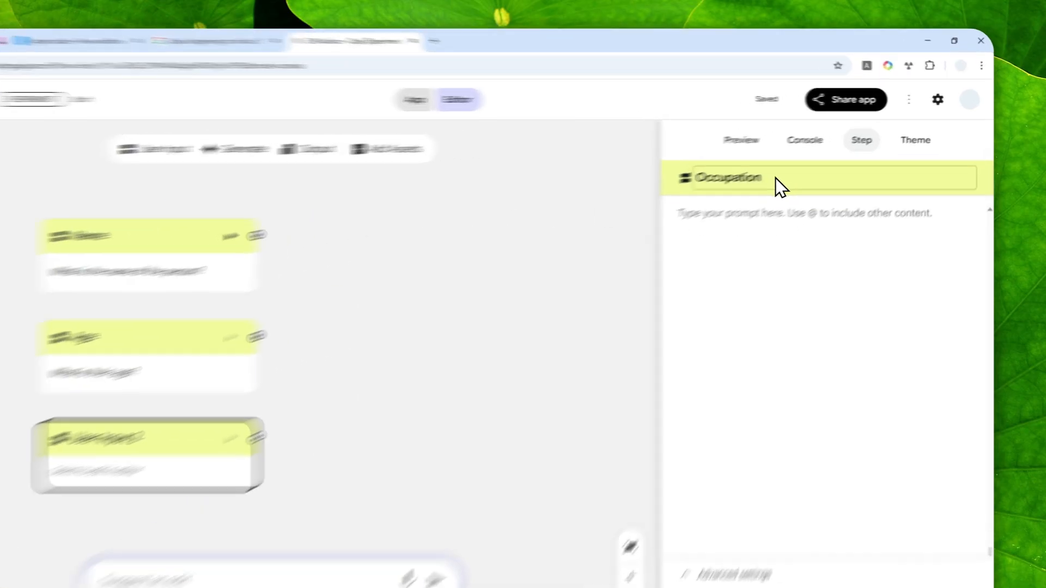
left_click(824, 230)
type("What is their occupation?")
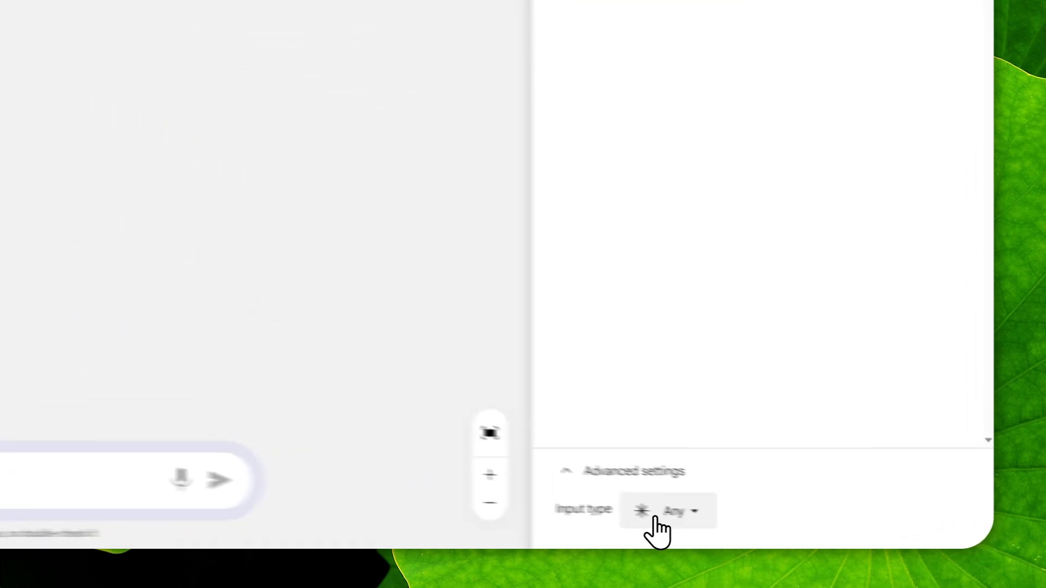
left_click(794, 526)
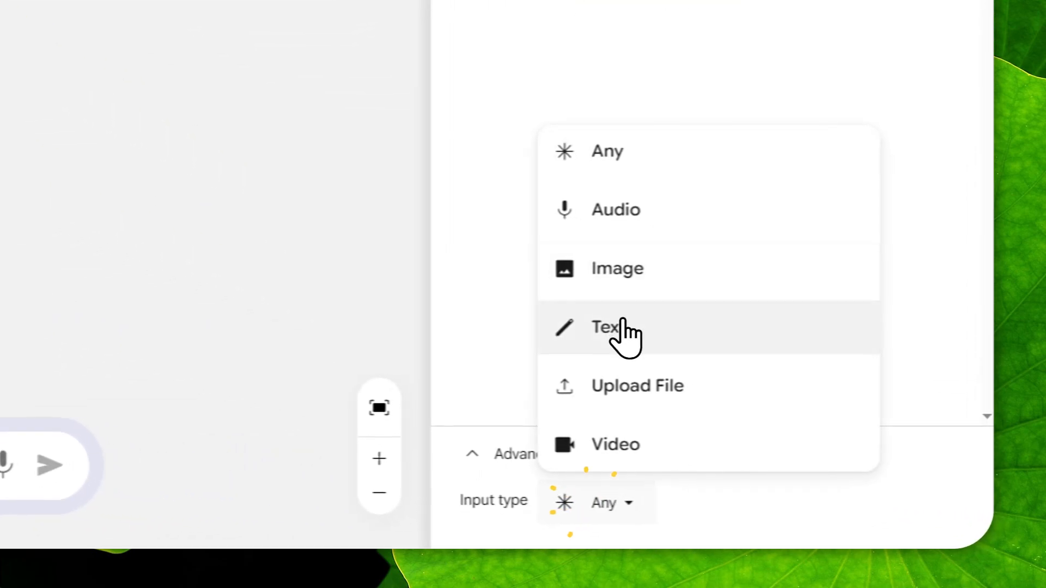
left_click(808, 436)
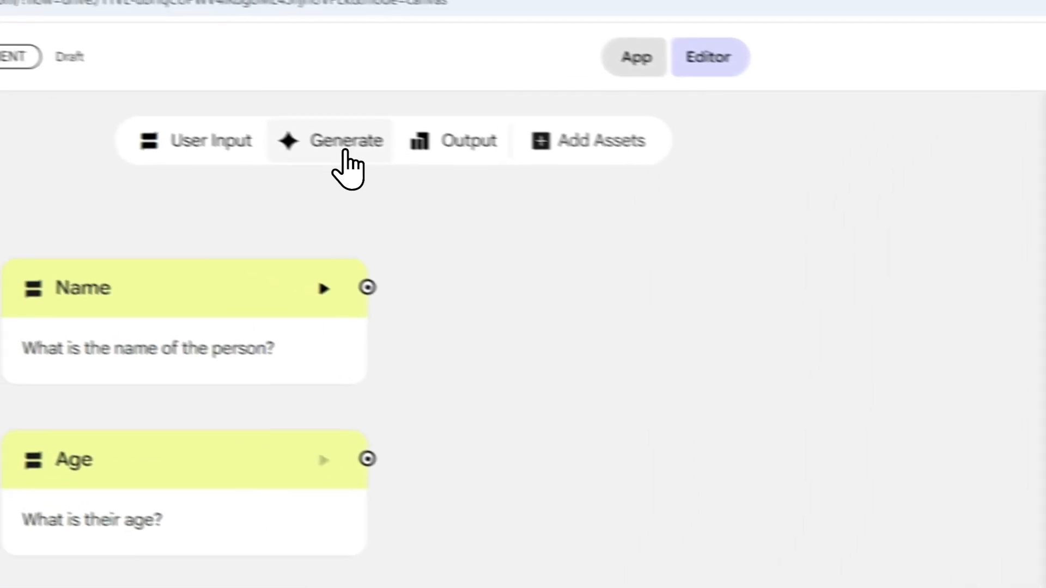
Add a Generate step and connect the Name, Age and Occupation steps to it
left_click(344, 153)
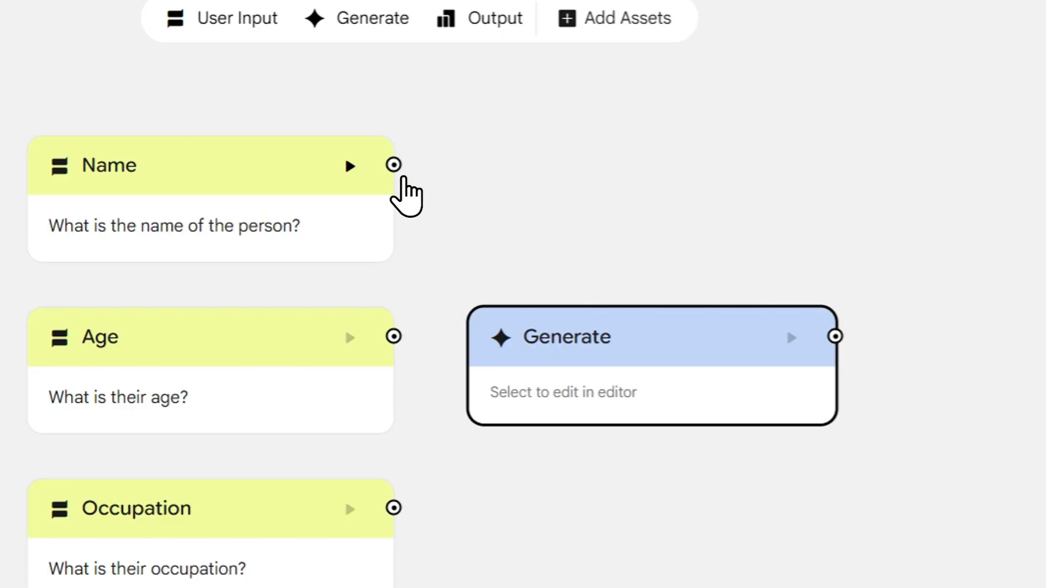
left_click_drag(393, 164, 486, 469)
left_click_drag(393, 508, 480, 421)
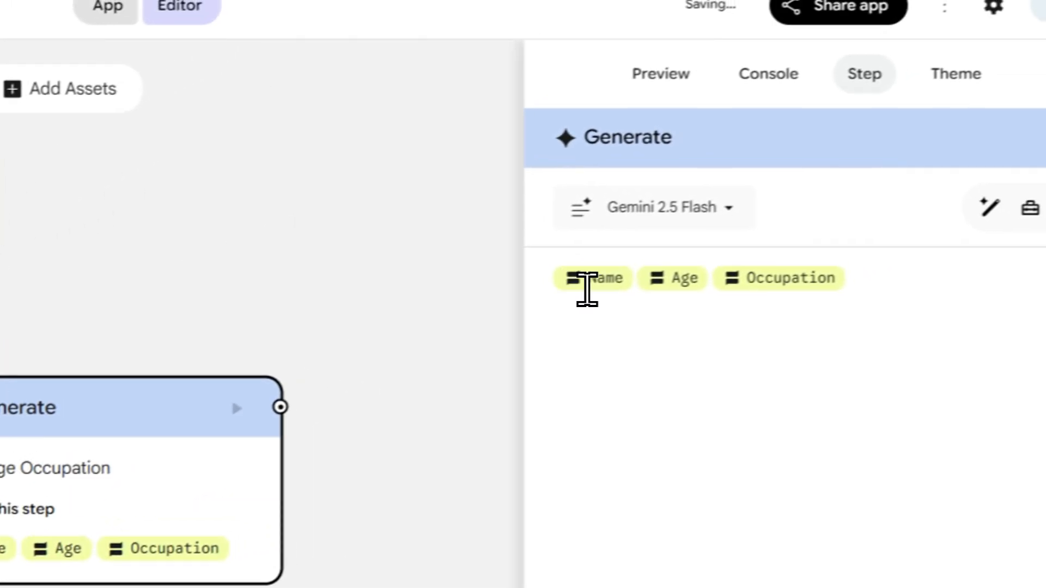
Keep Gemini 2.5 Flash as the model and start the Generate prompt with "Using the" above the input references
left_click(1014, 80)
key("Return")
key("Return")
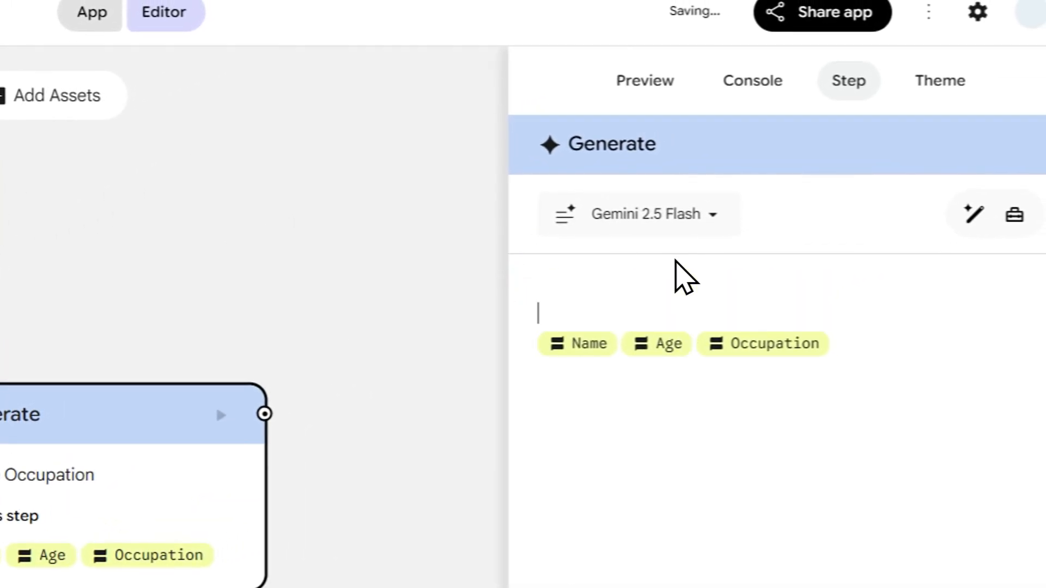
left_click(645, 213)
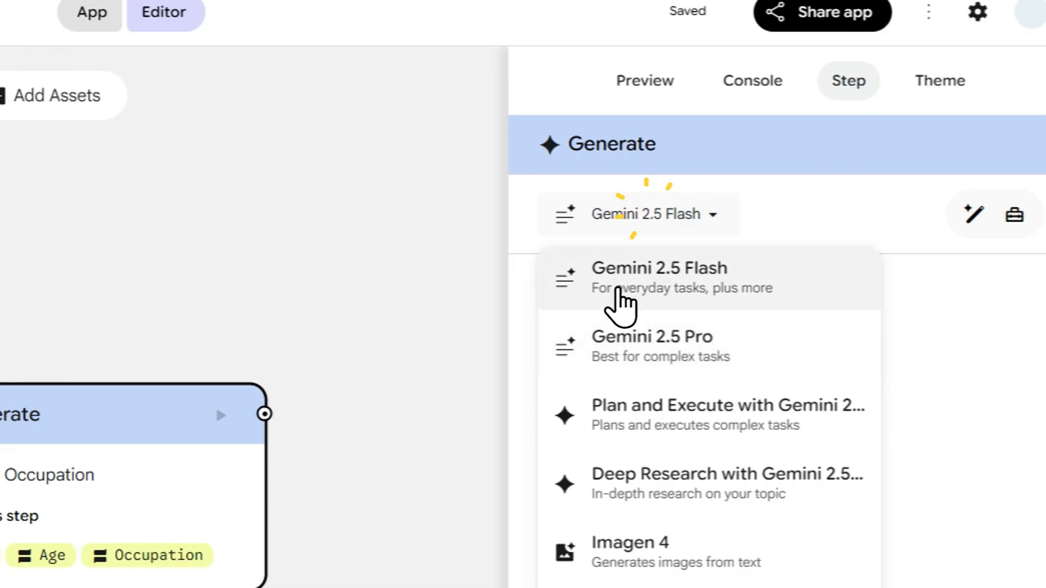
left_click(658, 256)
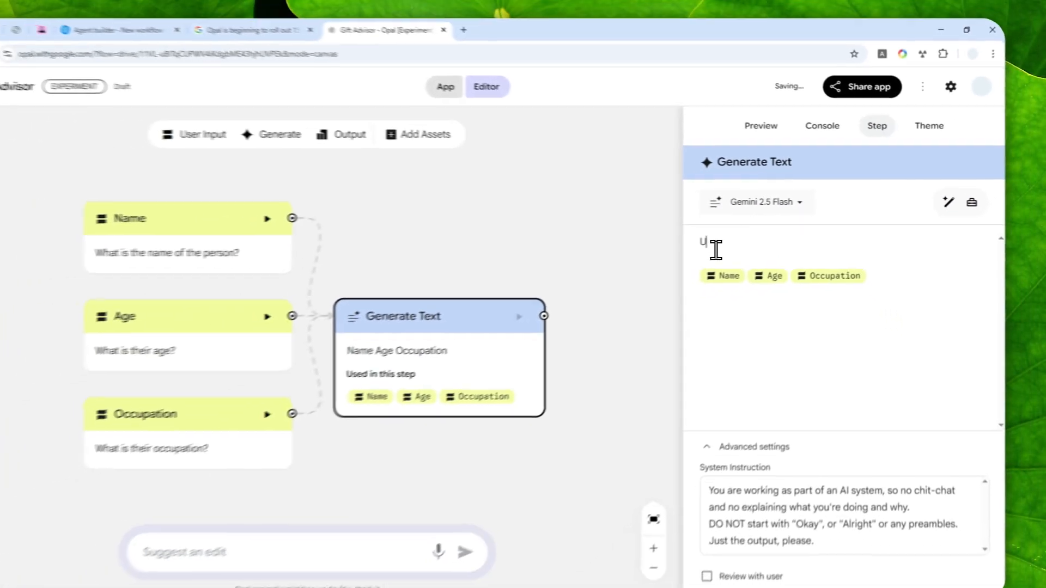
type("Using the")
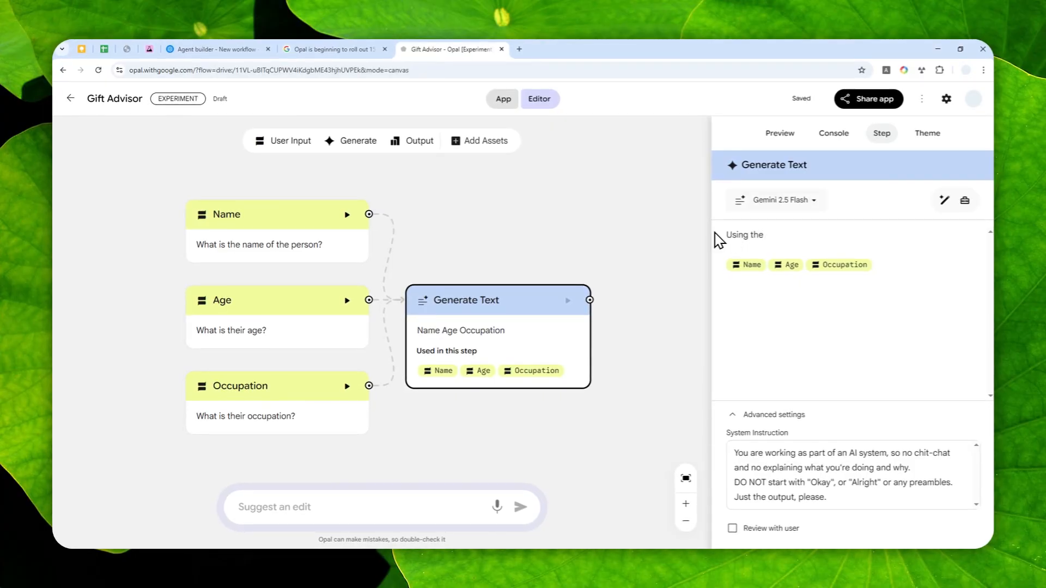
Insert the Search Web tool and finish the prompt with ", suggest gift ideas based on the following informatioN:"
left_click(960, 204)
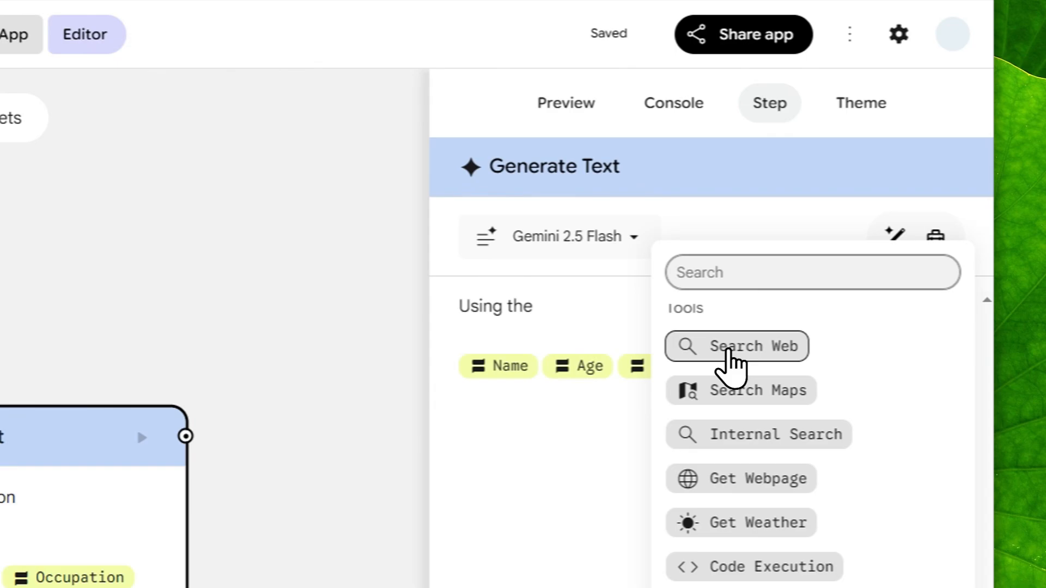
left_click(732, 348)
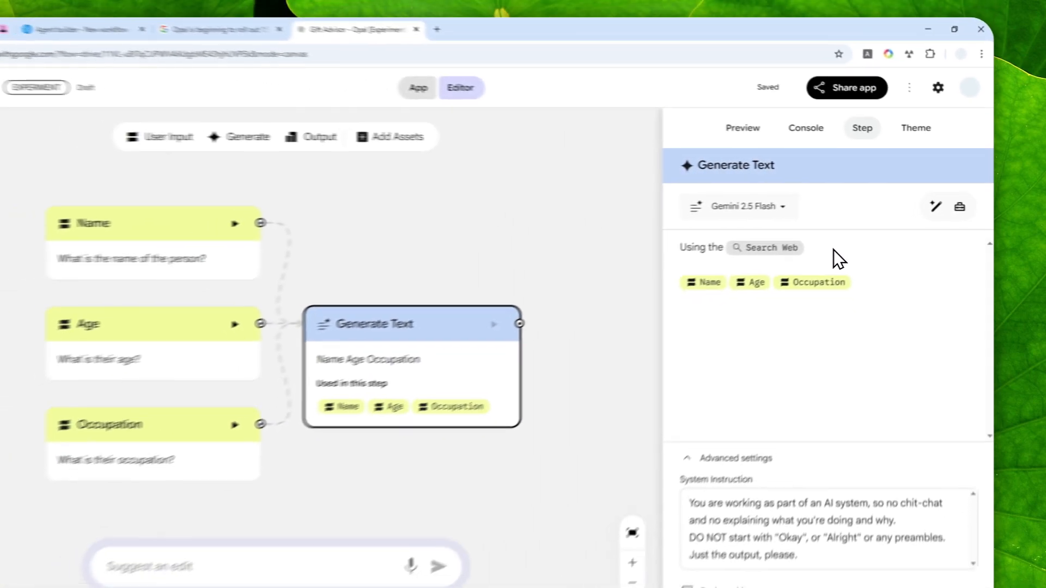
type(", s")
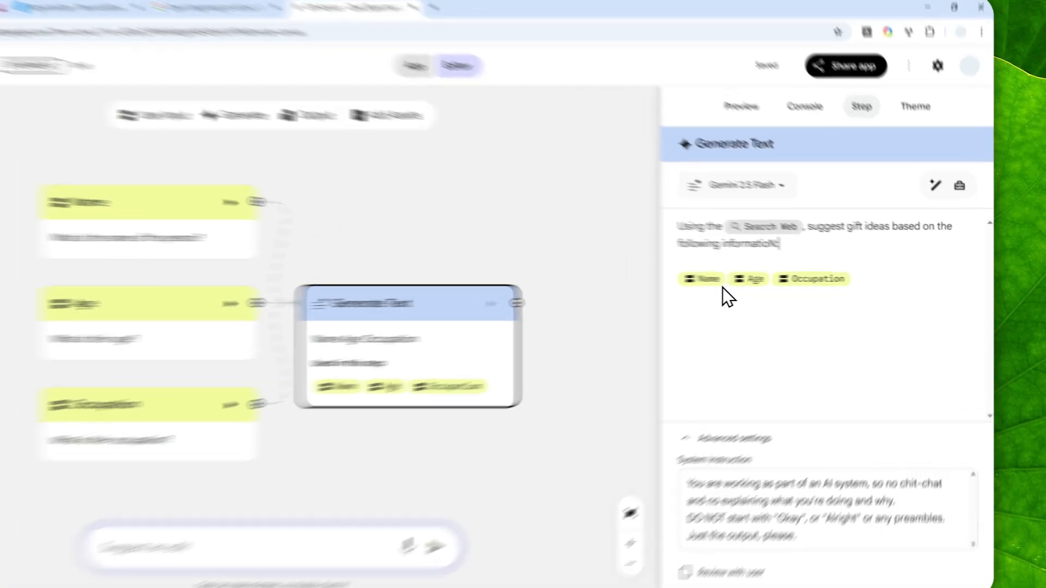
left_click(750, 280)
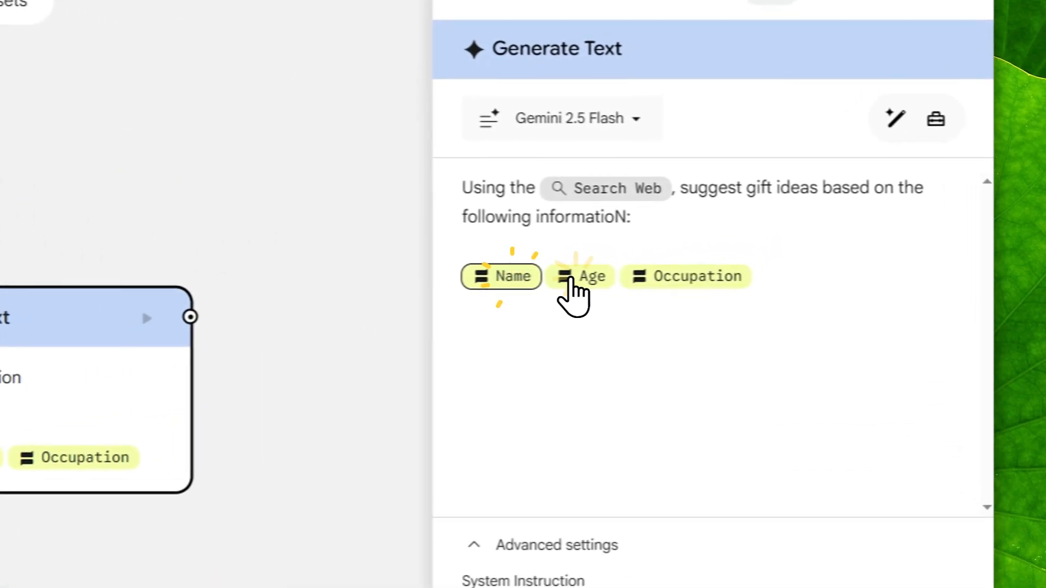
left_click(786, 279)
left_click(671, 279)
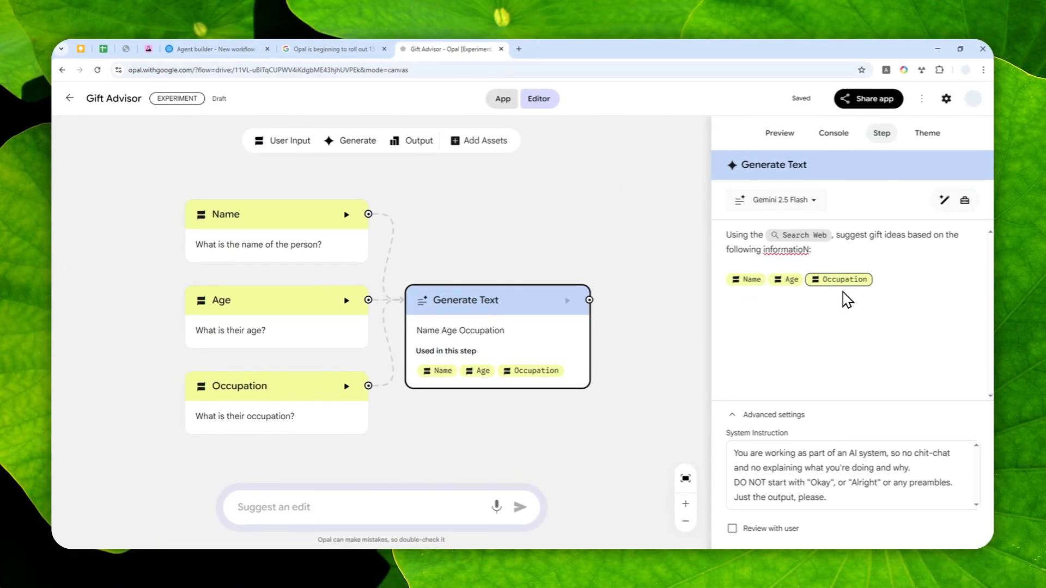
Add an Output step to the right of the Generate step and connect Generate Text to it
left_click_drag(648, 321, 507, 321)
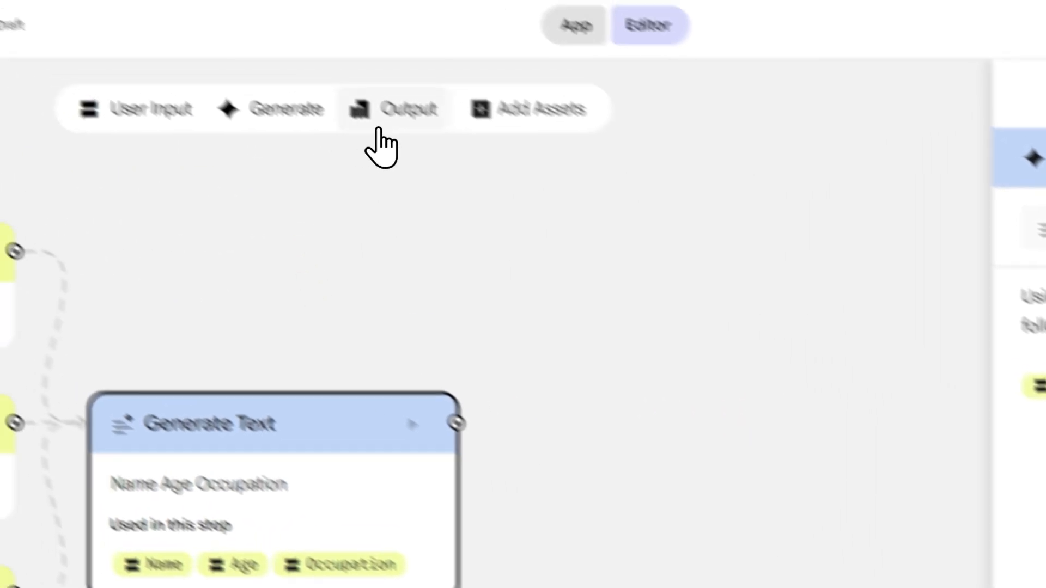
left_click(286, 35)
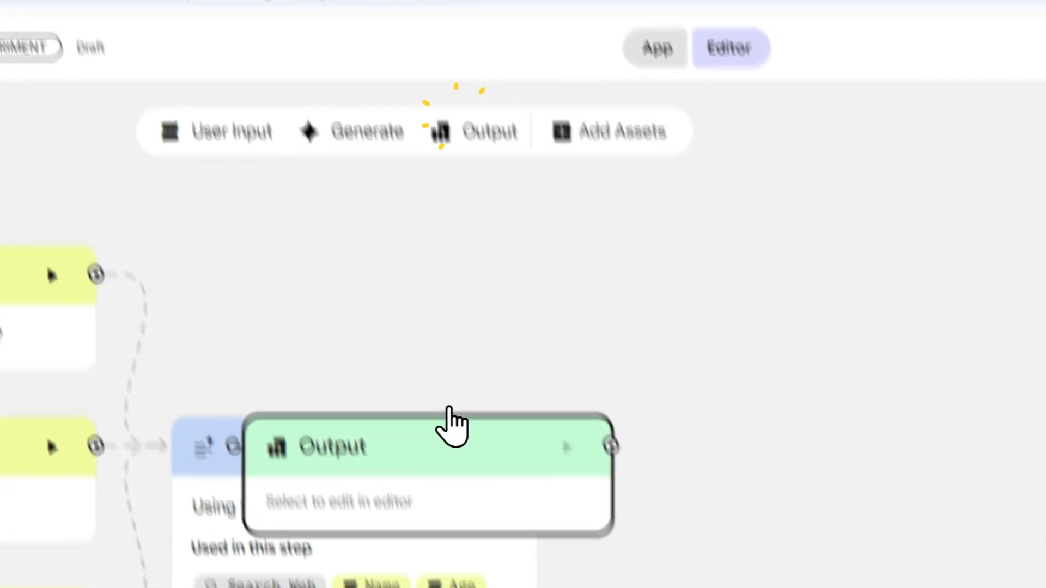
left_click_drag(420, 431, 765, 503)
left_click_drag(529, 440, 525, 442)
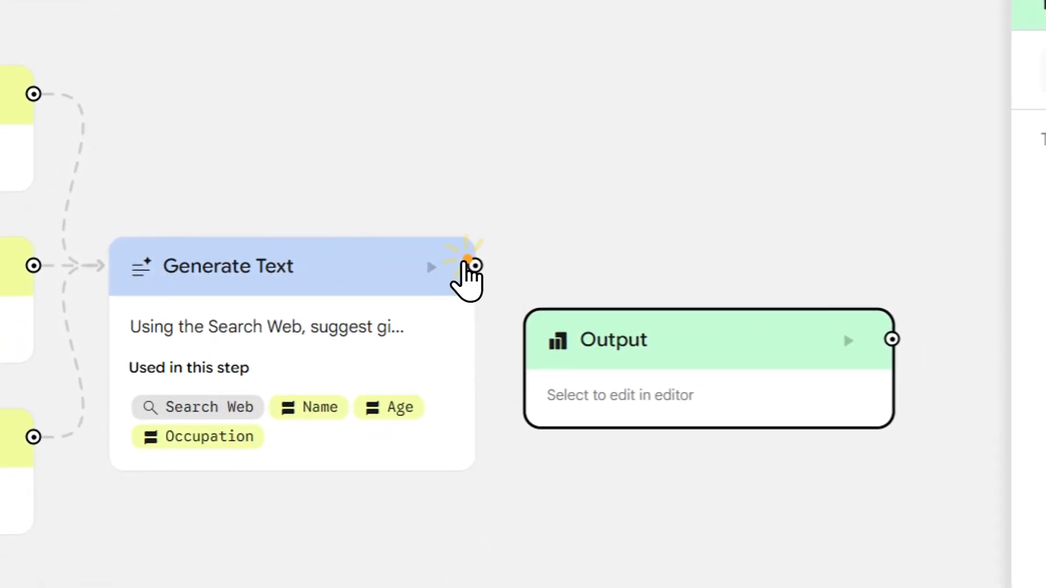
left_click_drag(465, 262, 544, 376)
Rename the Generate Text step to Gift Research
left_click(245, 267)
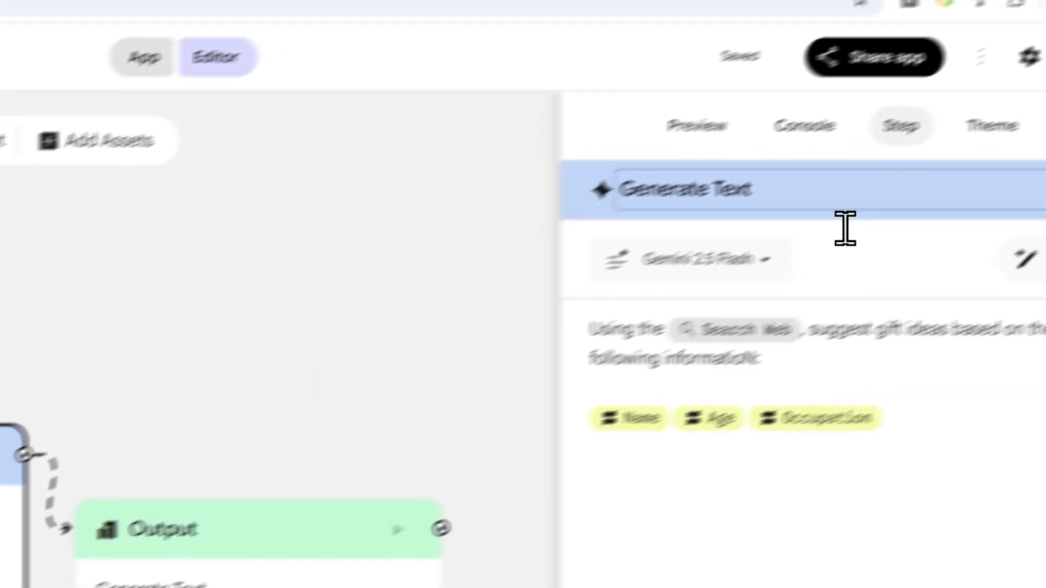
double_click(719, 186)
key("ctrl+a")
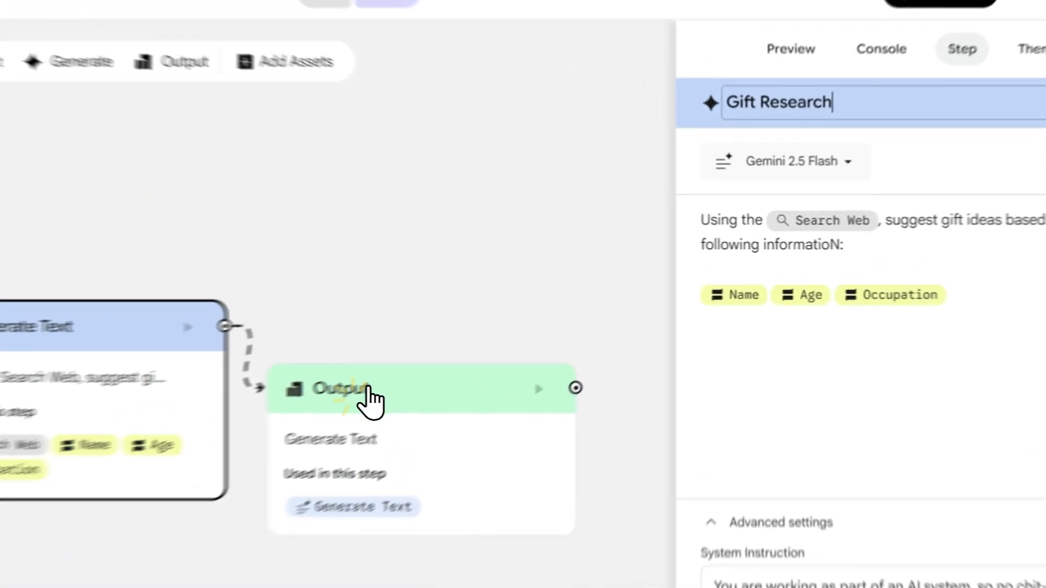
Rename the Output step to Gift Suggestion
left_click(529, 341)
double_click(813, 172)
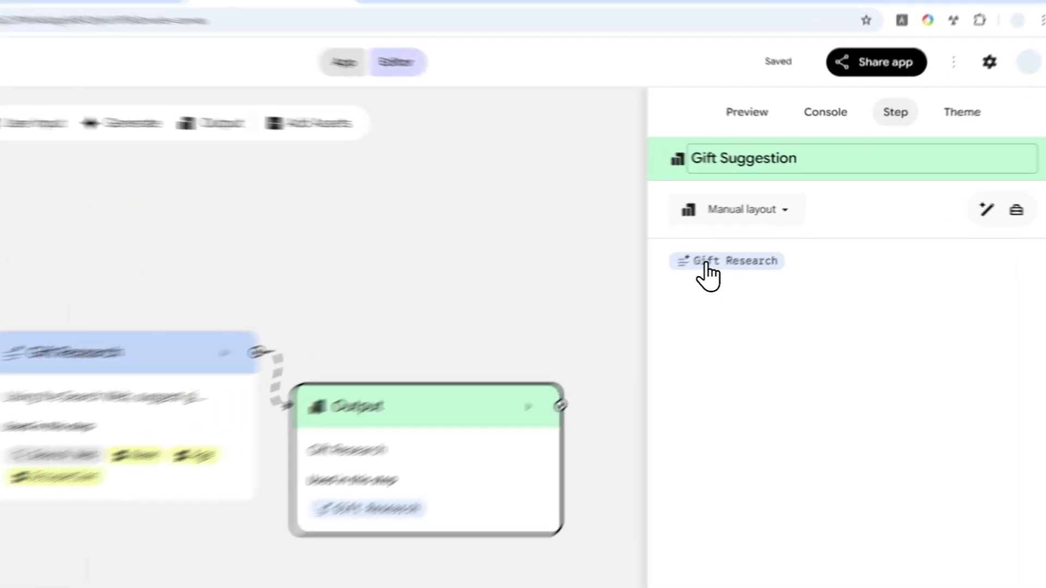
Set the Gift Suggestion output's layout to Webpage with auto-layout and nudge the node slightly upward
left_click(791, 236)
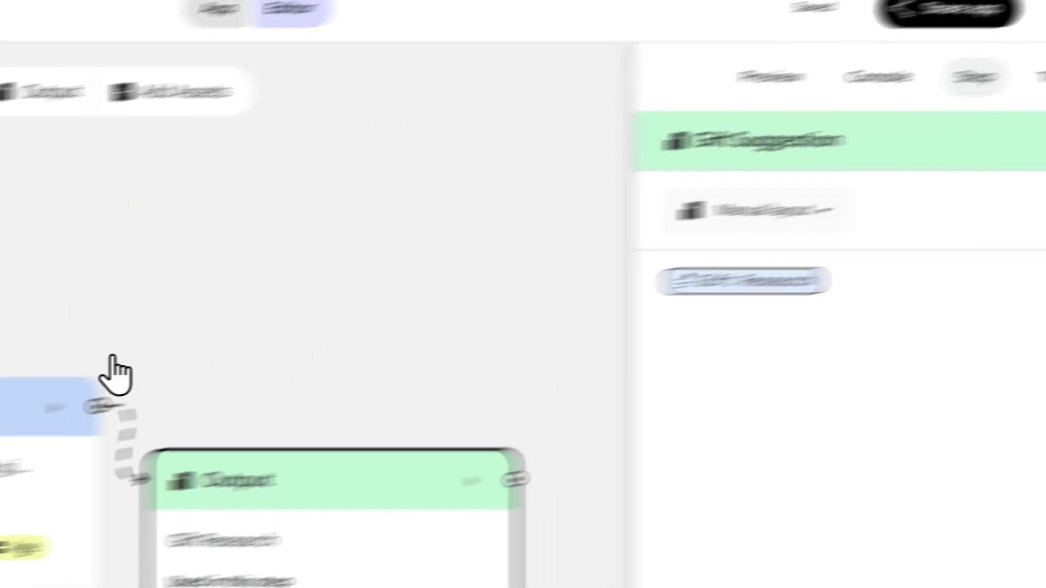
left_click(214, 333)
left_click(245, 485)
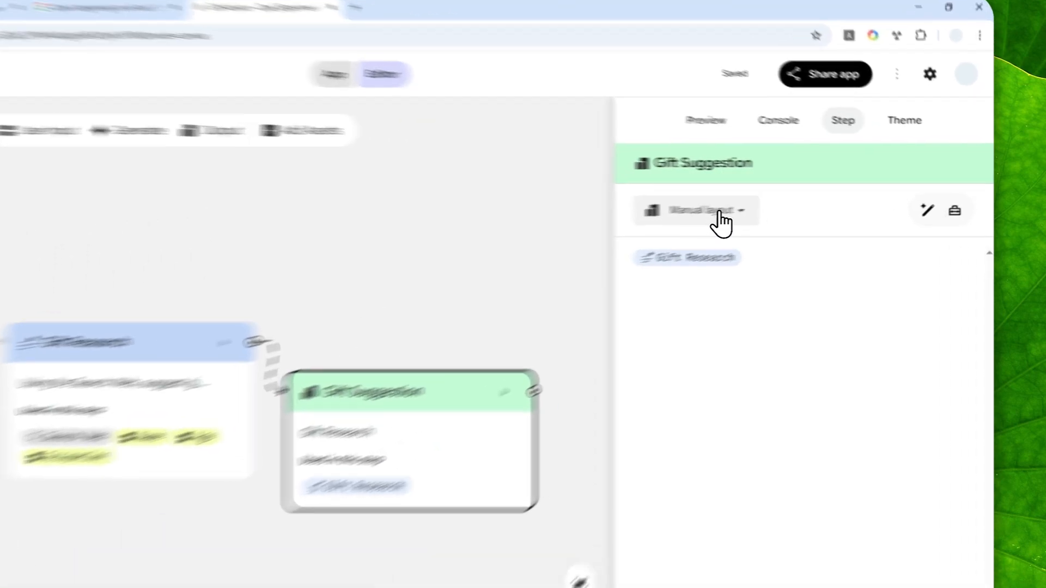
left_click(791, 201)
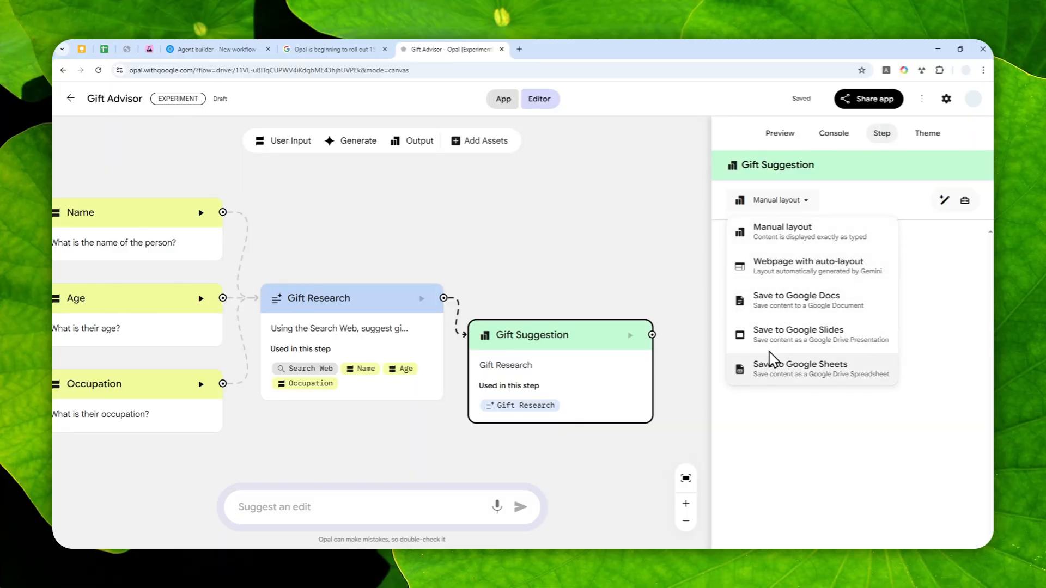
left_click(809, 268)
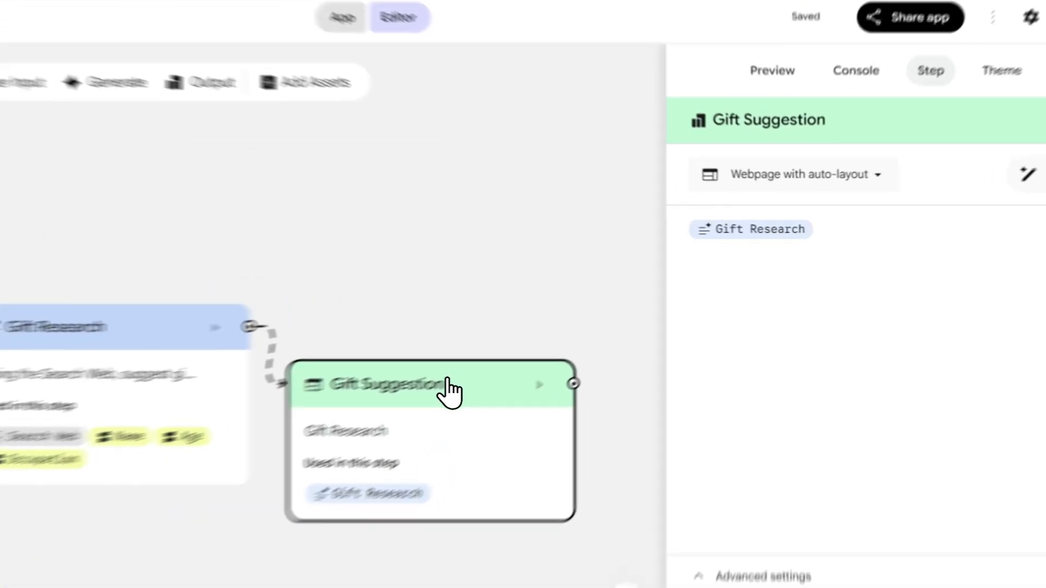
left_click_drag(572, 339, 578, 316)
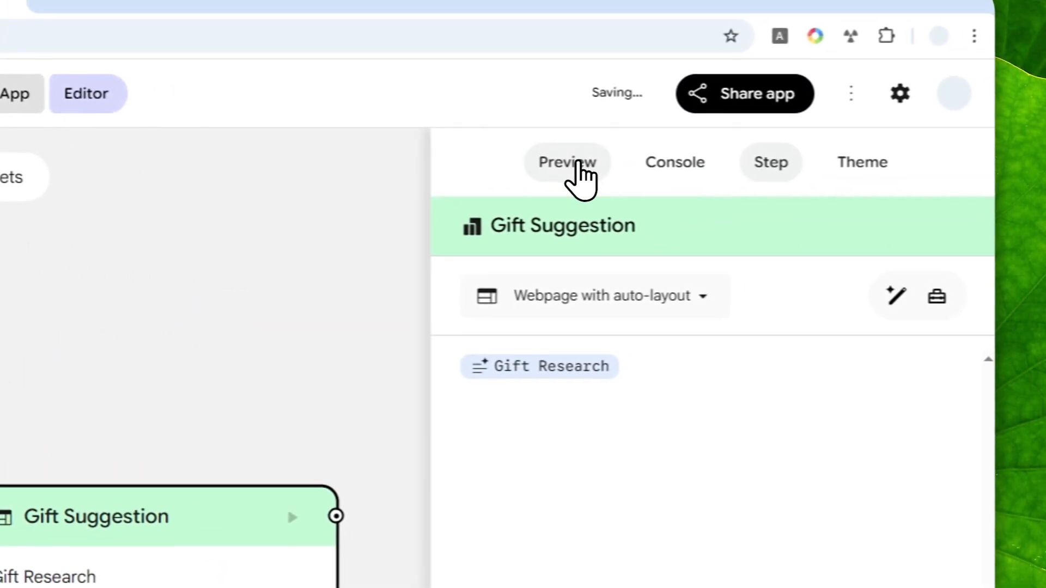
Run the app in Preview, entering the person's name, age 30 and occupation Accountant
left_click(569, 160)
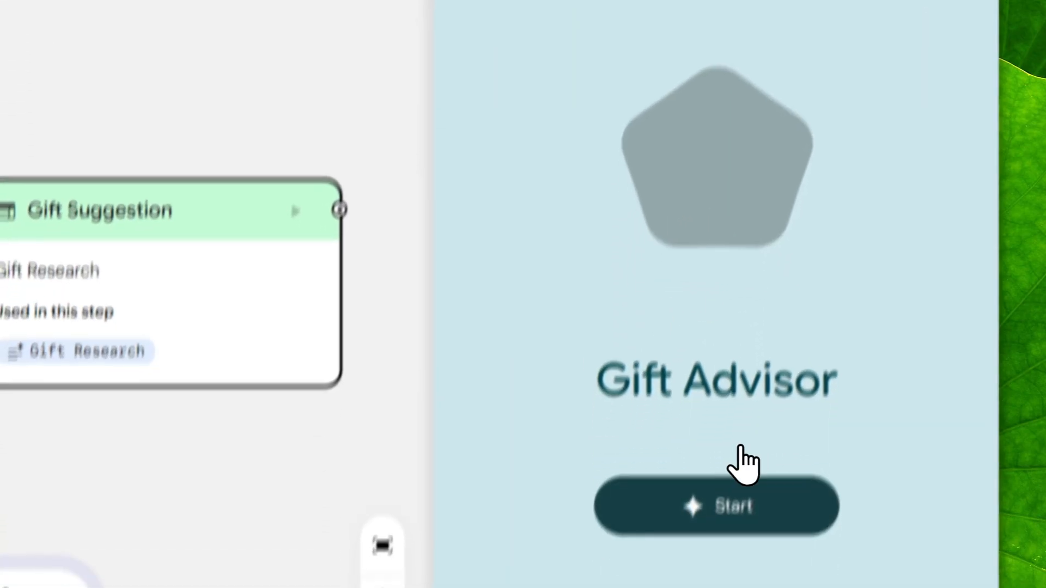
left_click(713, 561)
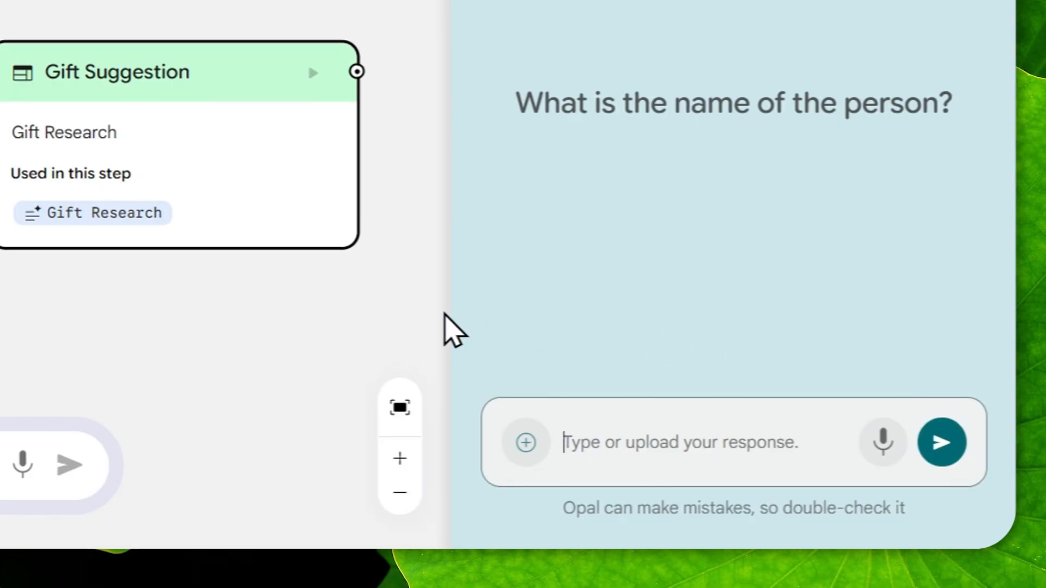
left_click(700, 440)
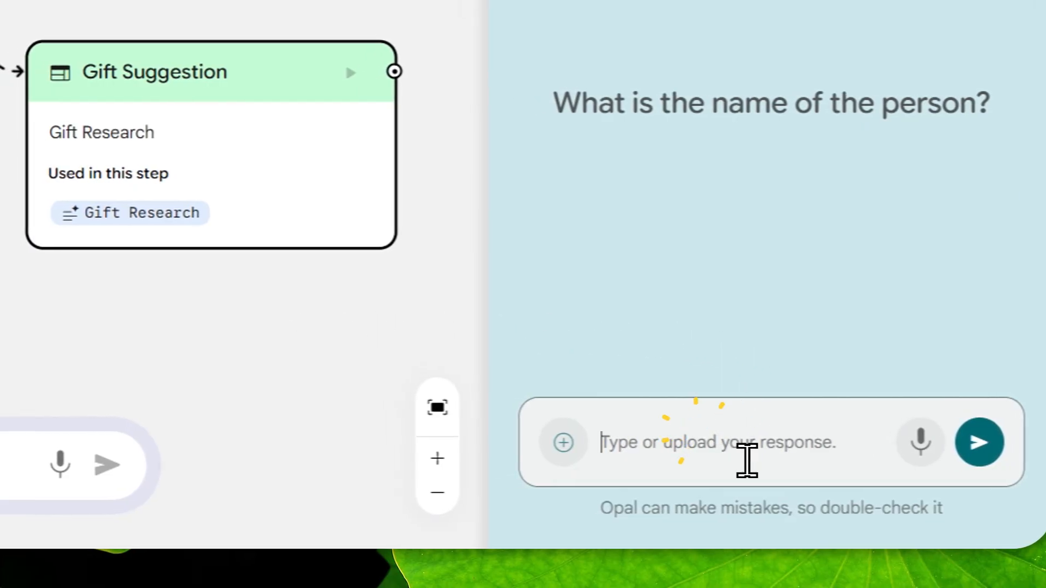
left_click(976, 446)
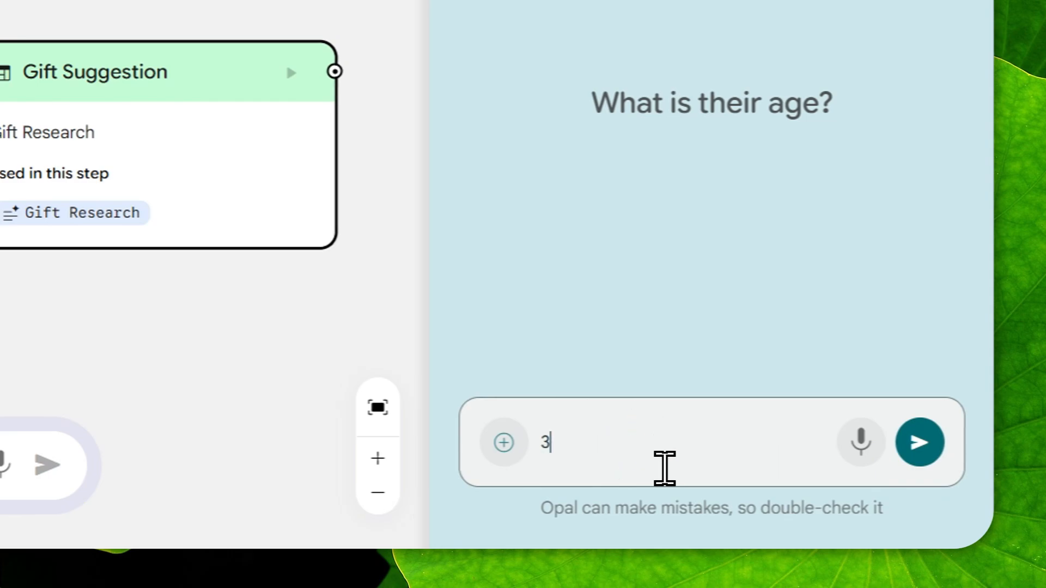
left_click(921, 445)
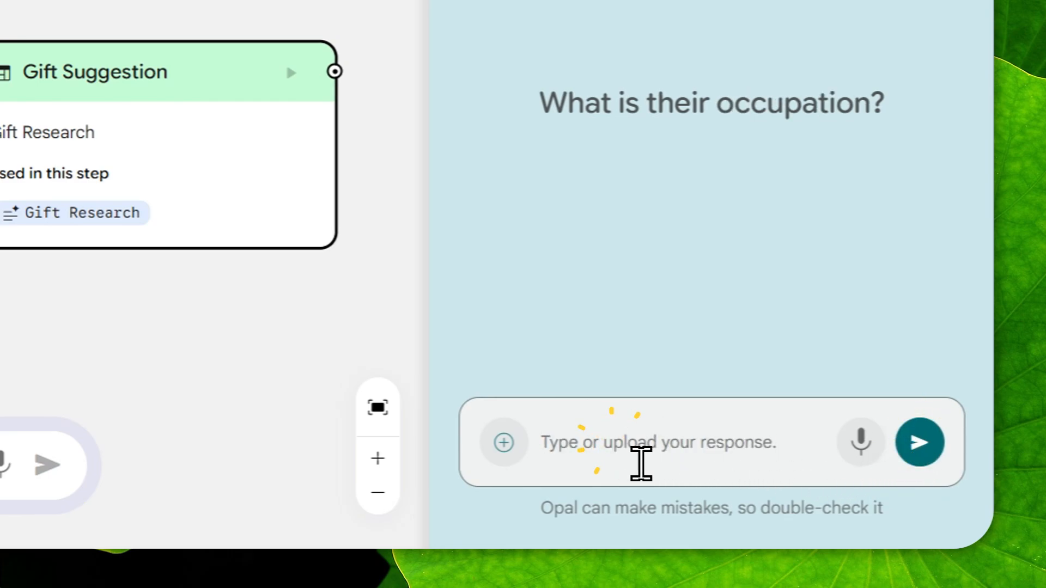
type("Accountant")
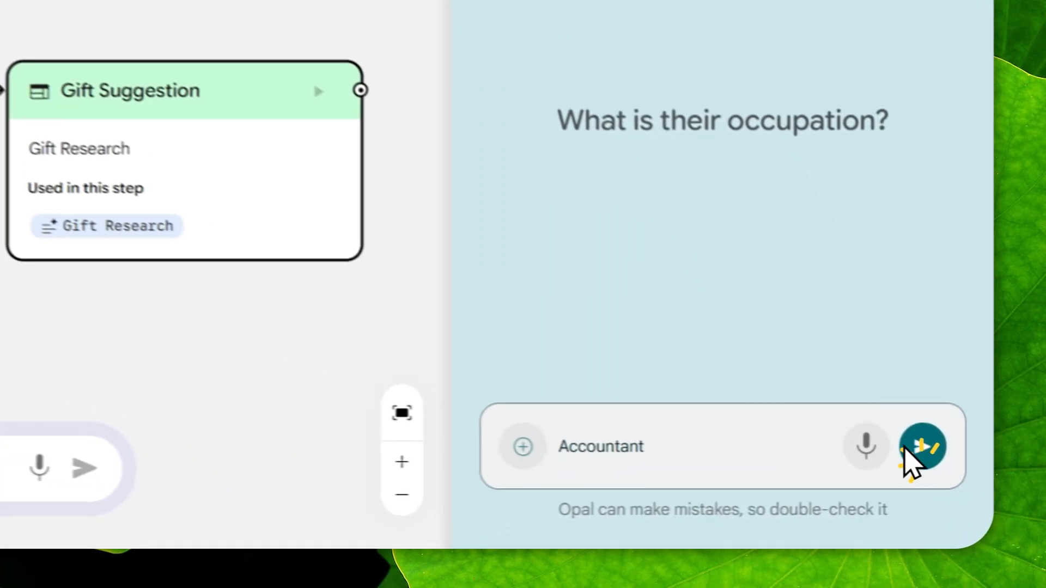
left_click(957, 495)
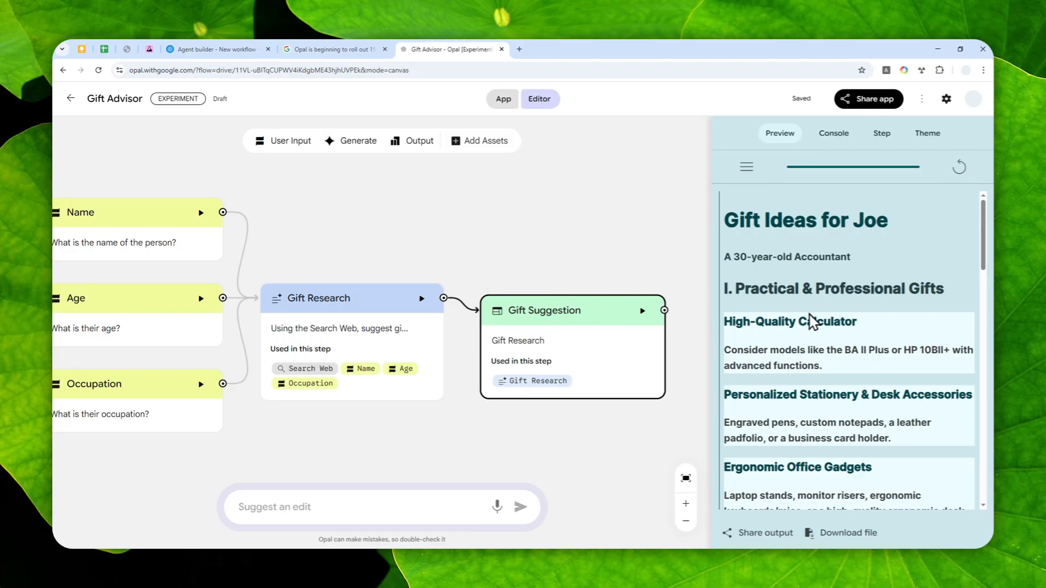
Scroll through the generated gift ideas in the preview output
scroll(872, 294, "down", 5)
scroll(852, 321, "down", 4)
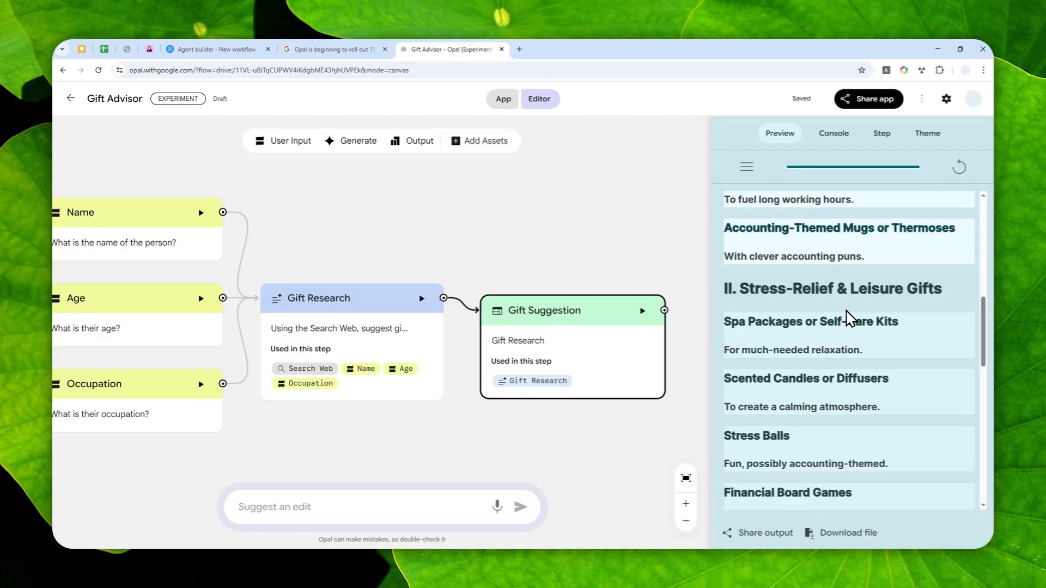
scroll(852, 320, "up", 9)
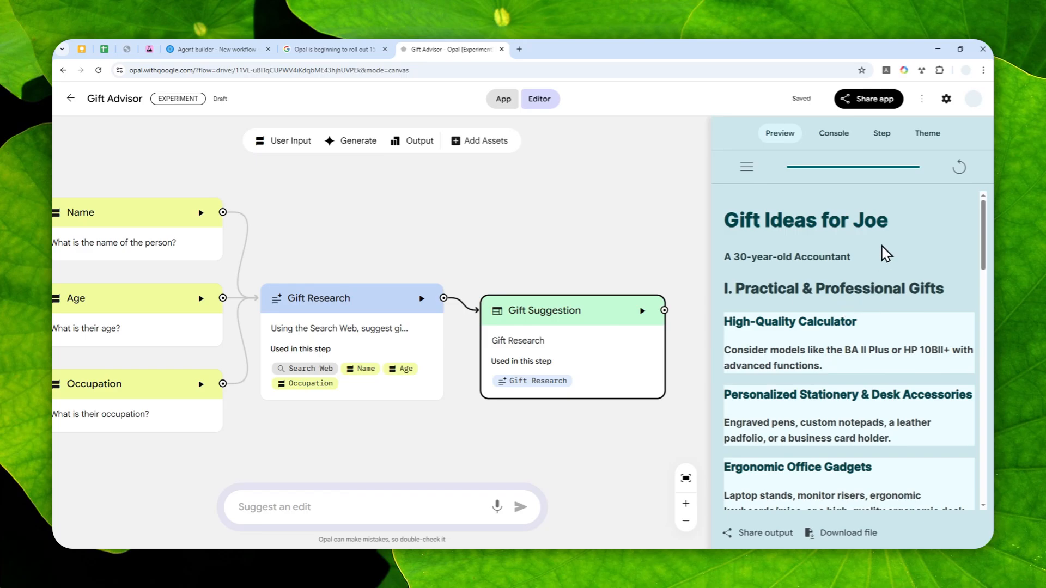
scroll(886, 254, "down", 15)
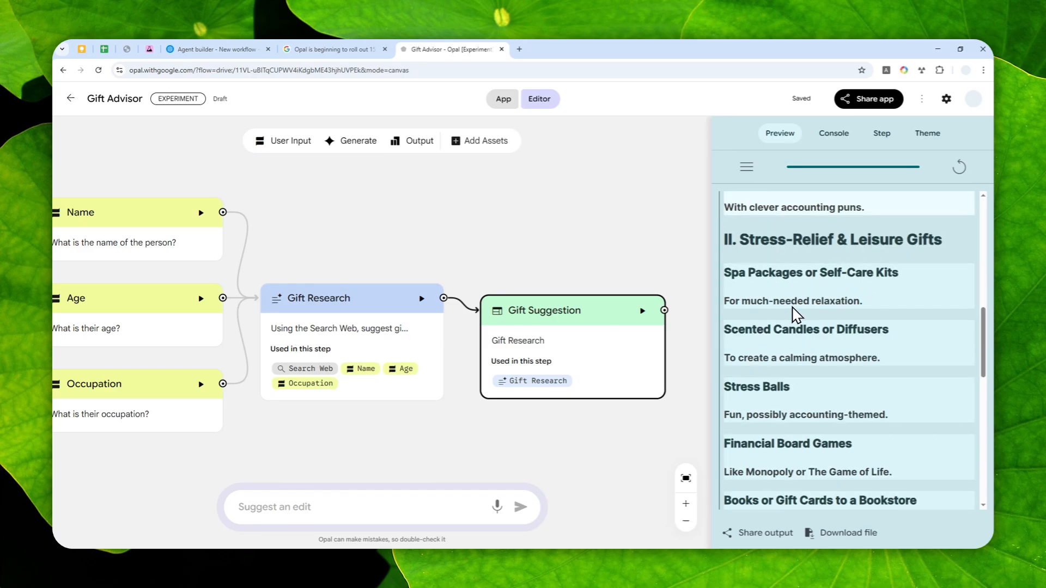
scroll(799, 374, "down", 4)
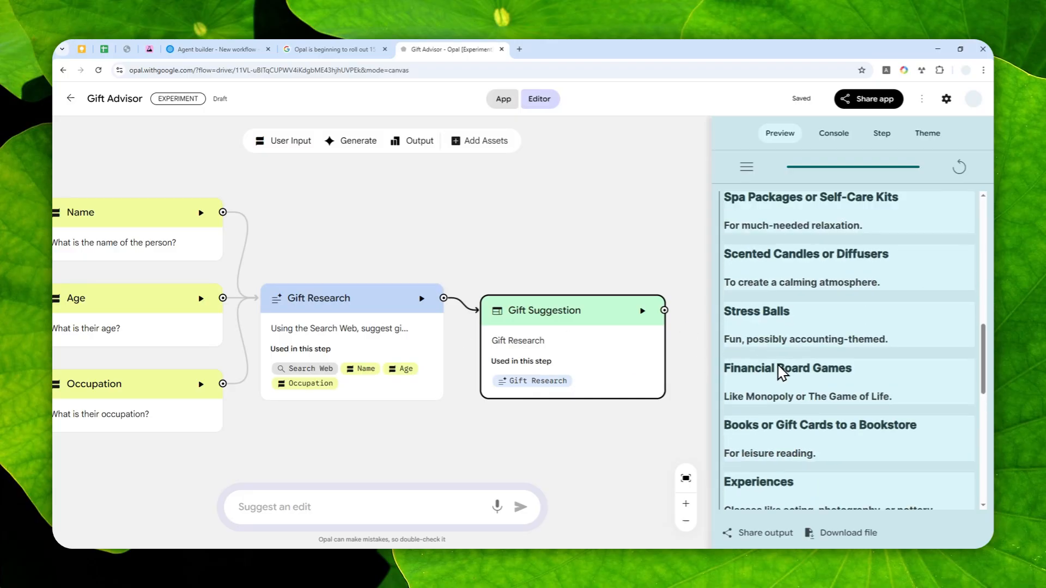
scroll(841, 342, "down", 4)
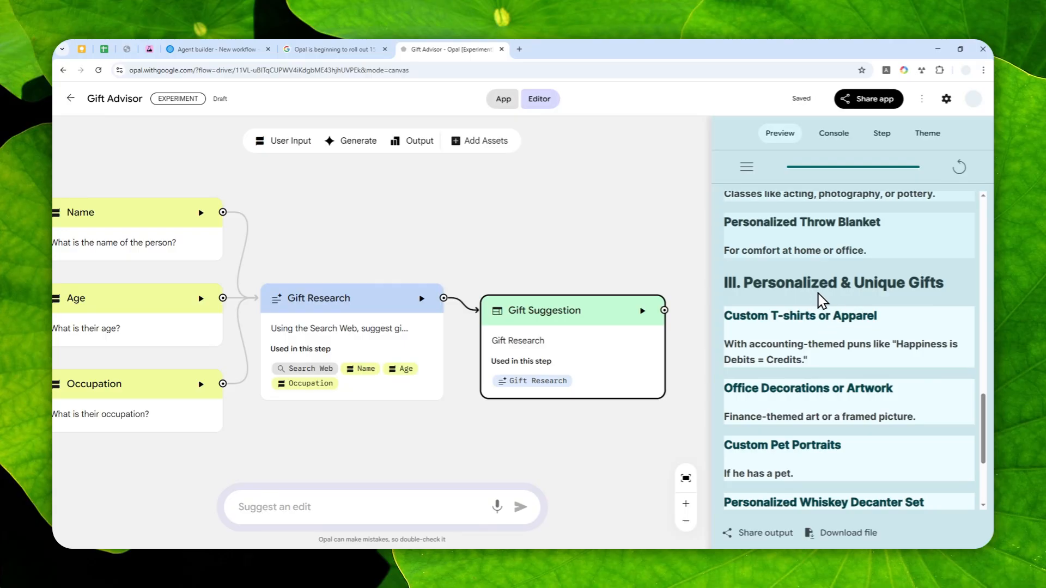
scroll(860, 323, "up", 4)
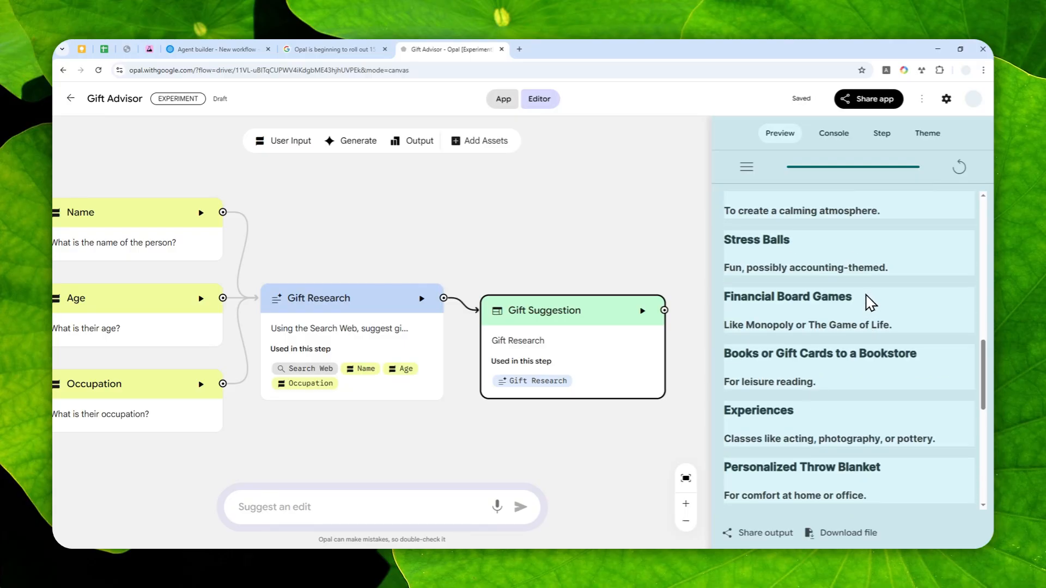
scroll(866, 308, "up", 4)
scroll(864, 300, "up", 6)
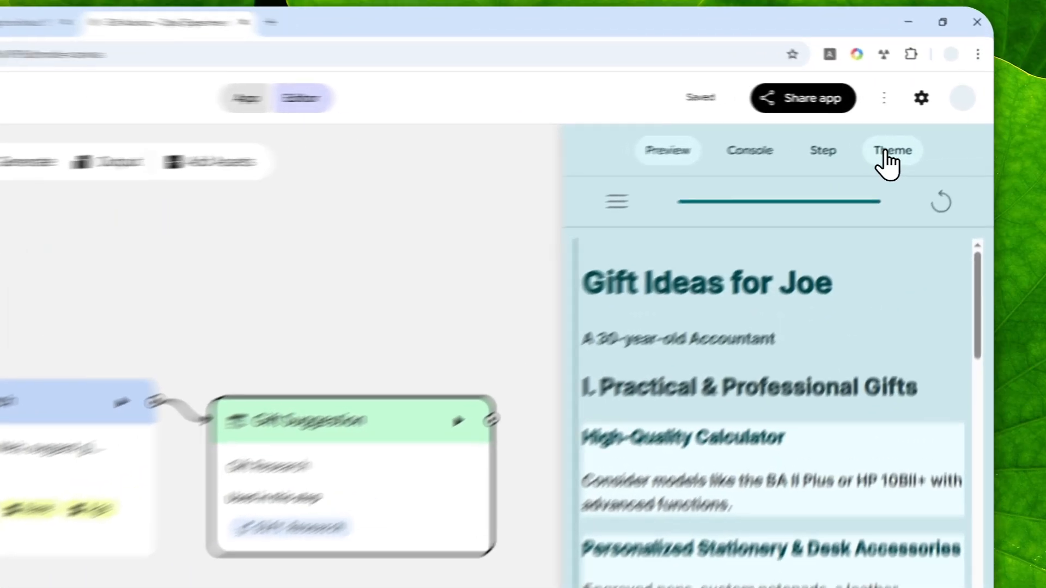
Look over the Theme editor, the Console log of the run and the Step panel
left_click(927, 133)
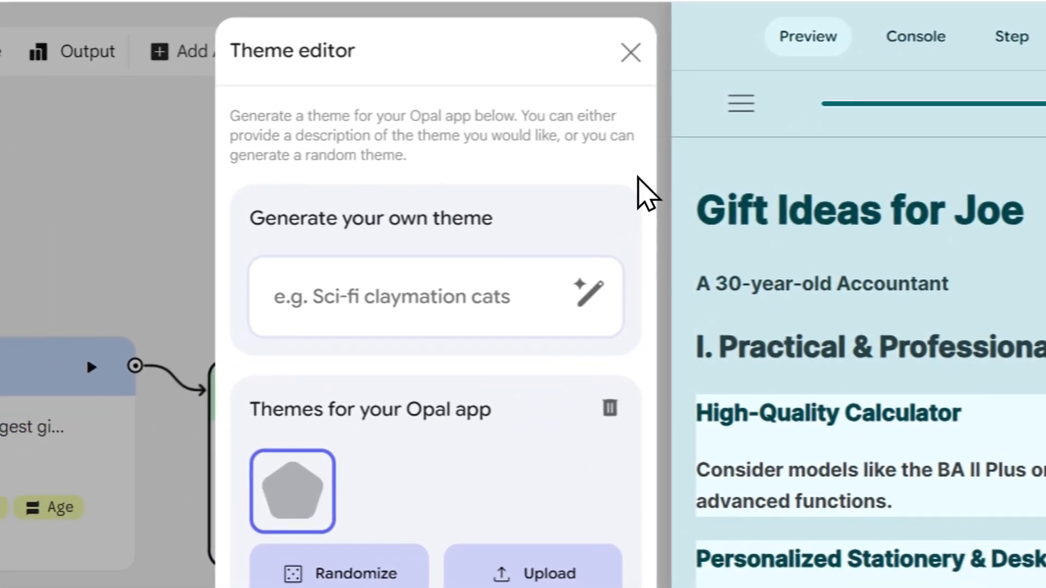
left_click(554, 93)
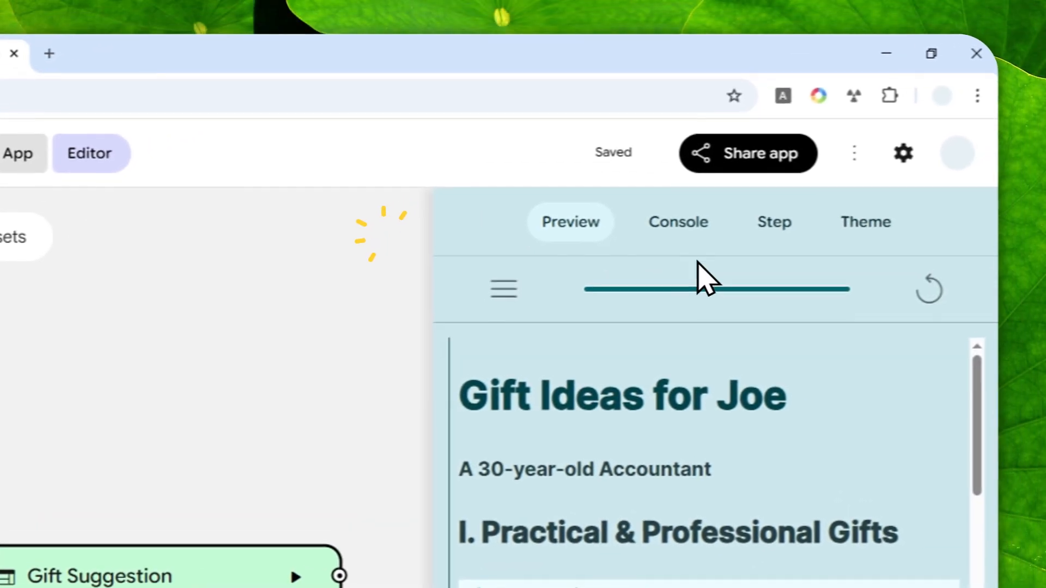
left_click(672, 228)
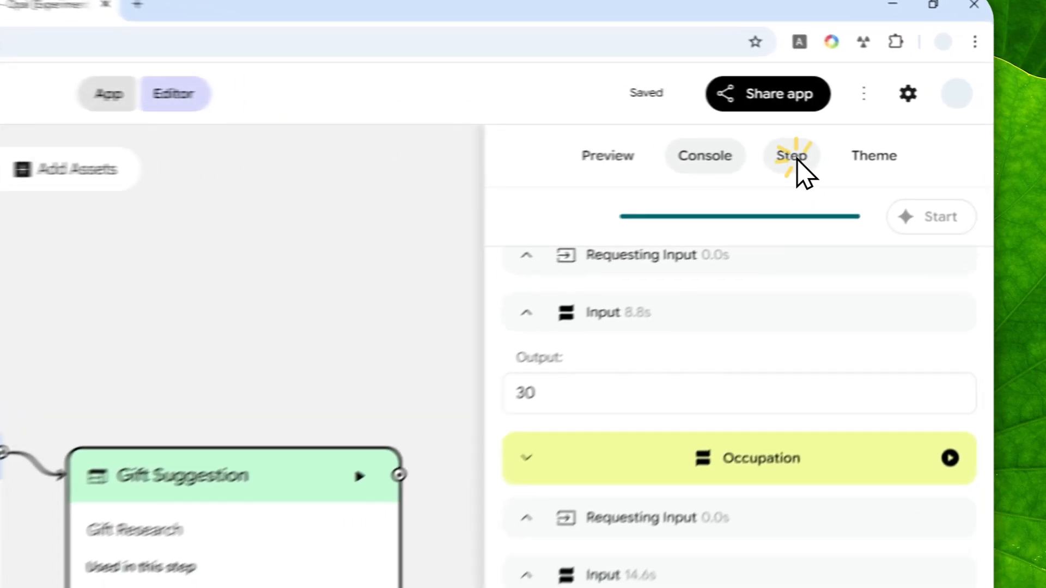
left_click(882, 133)
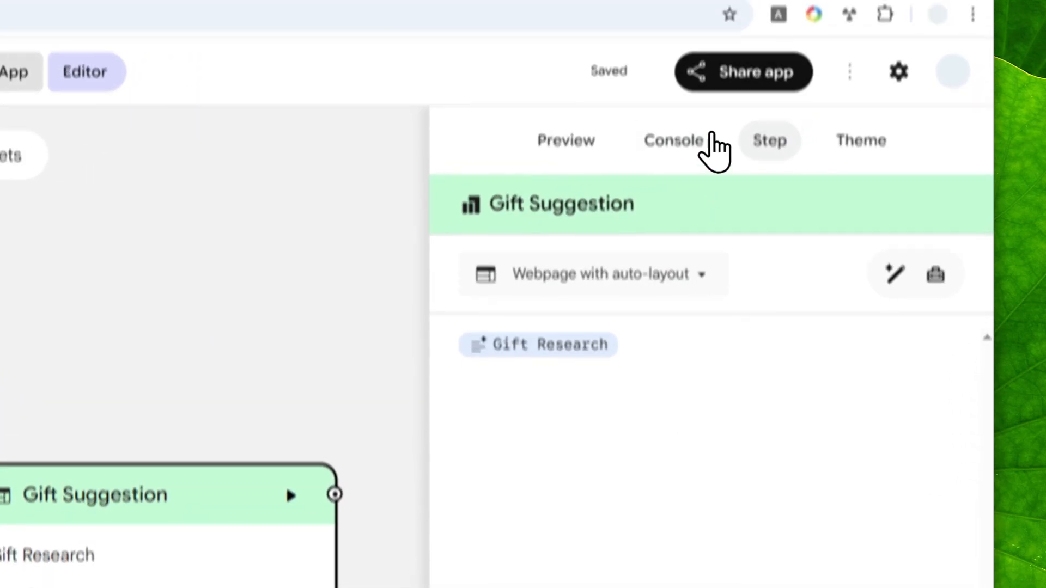
Open the Gift Advisor share dialog and toggle Publish your Opal
left_click(732, 79)
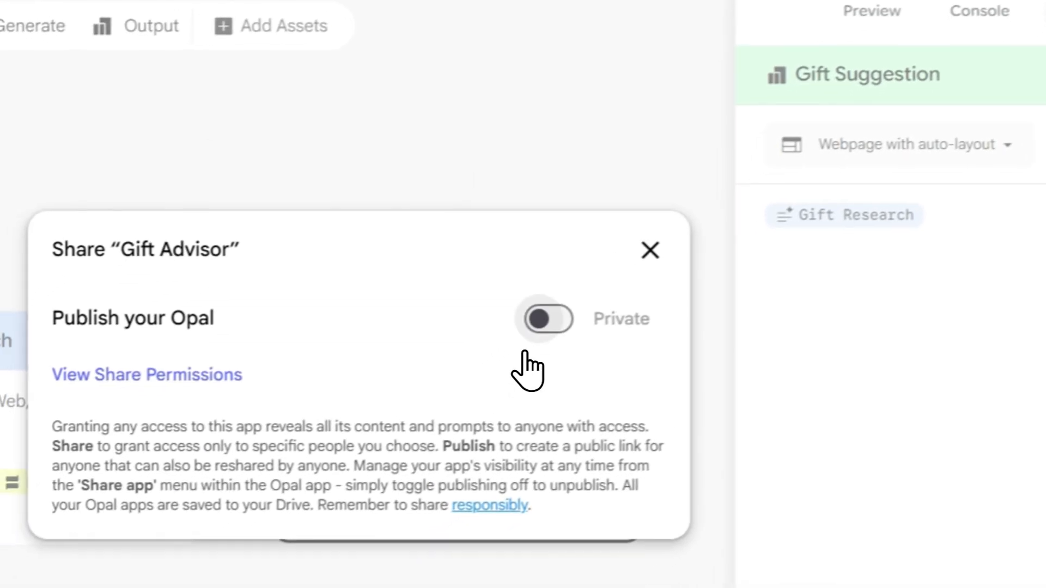
left_click(536, 322)
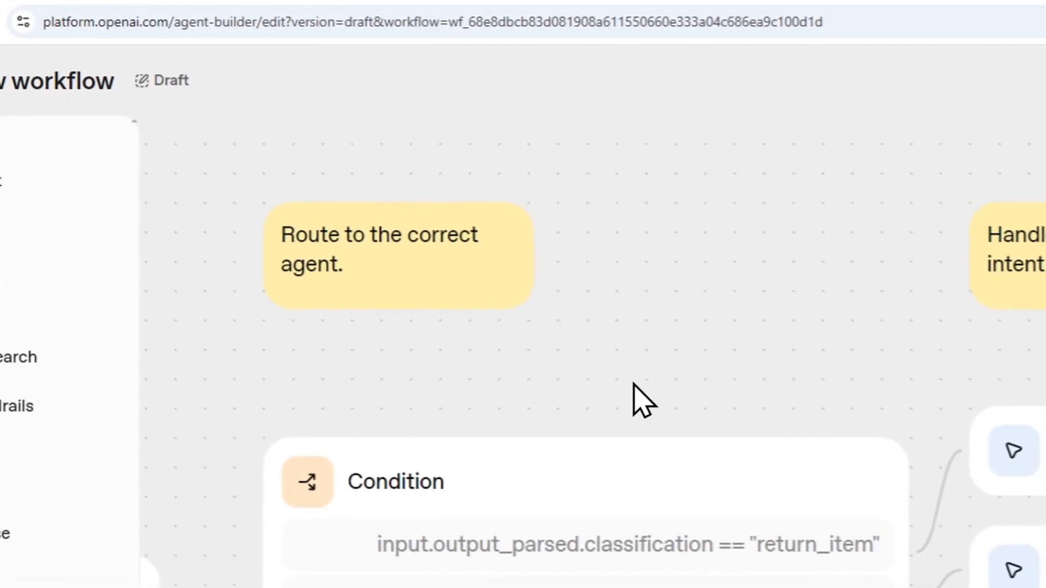
Switch to the Opal expansion blog post tab and scroll through the article
left_click(427, 47)
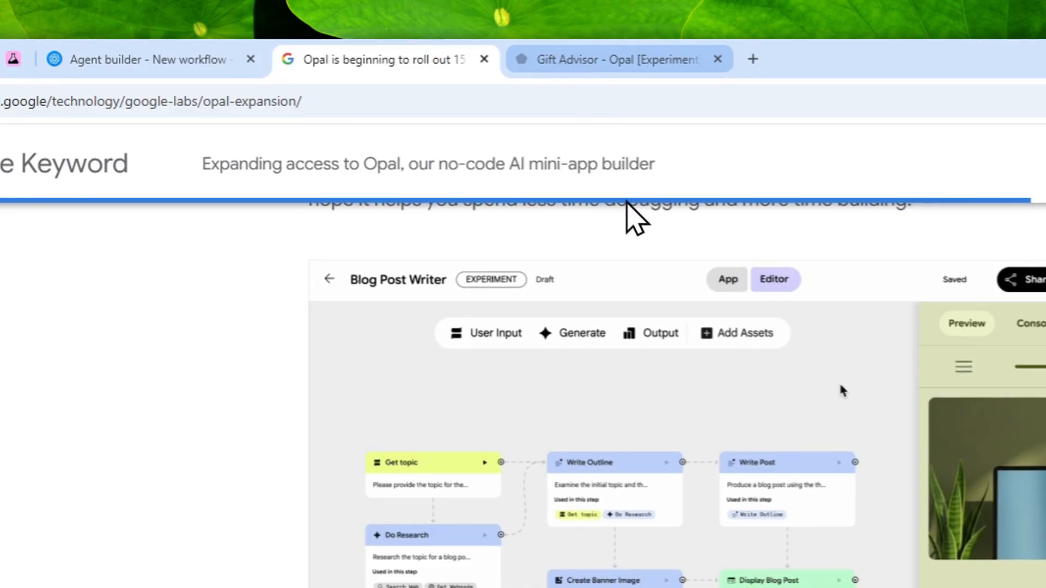
scroll(626, 430, "up", 9)
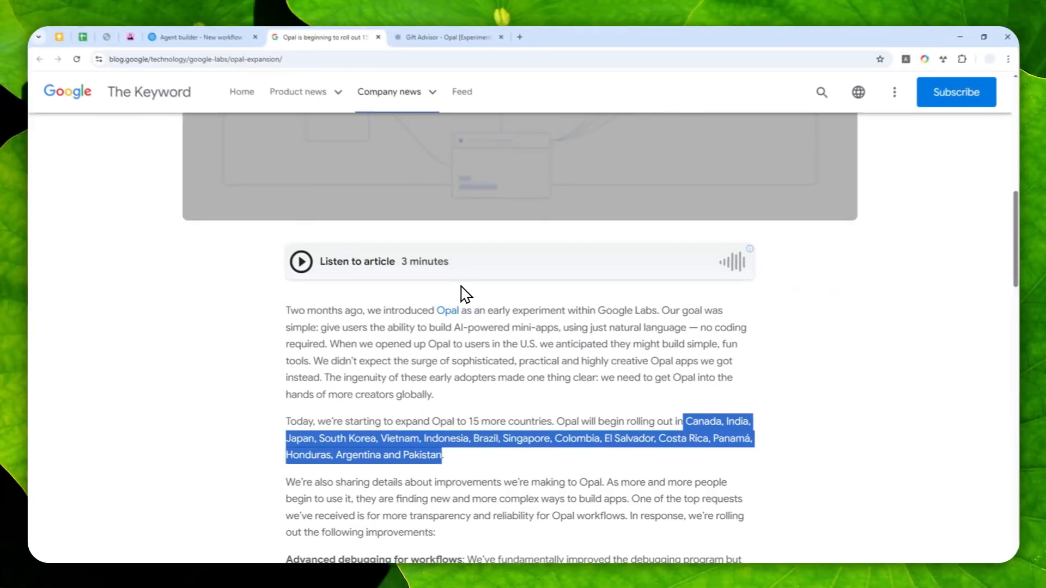
scroll(644, 539, "down", 6)
scroll(479, 302, "down", 4)
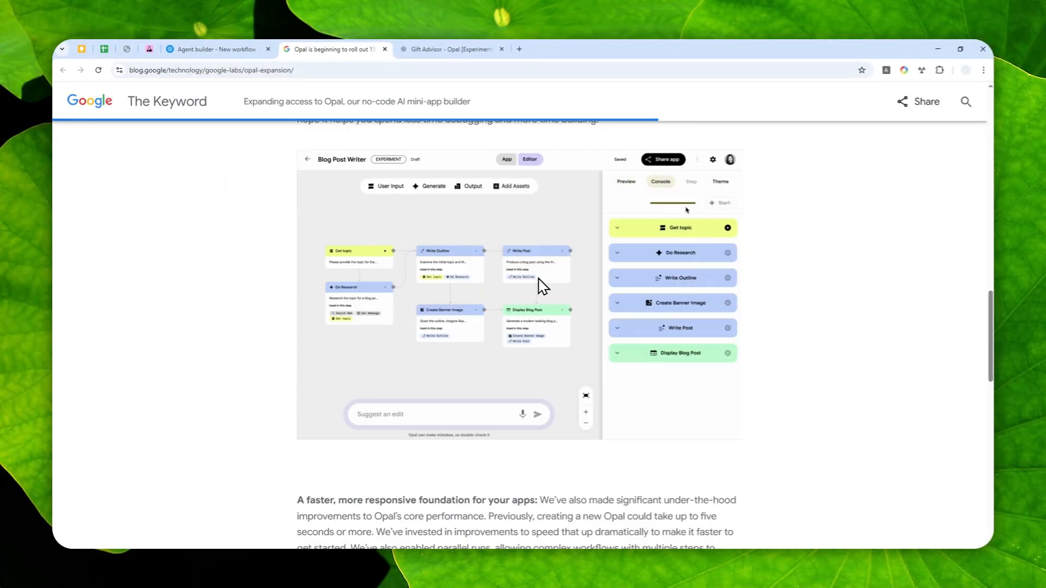
scroll(544, 286, "up", 1)
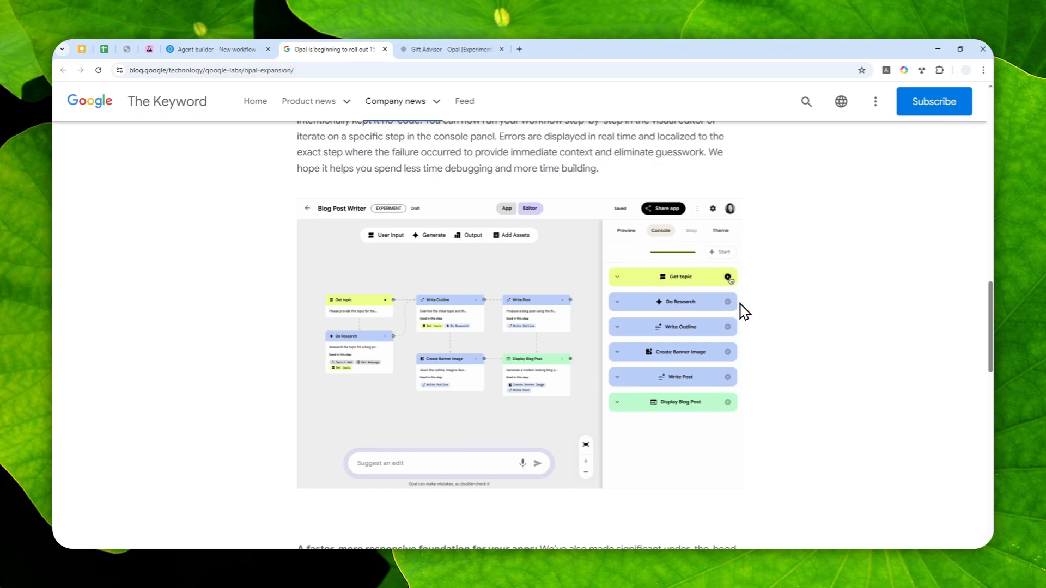